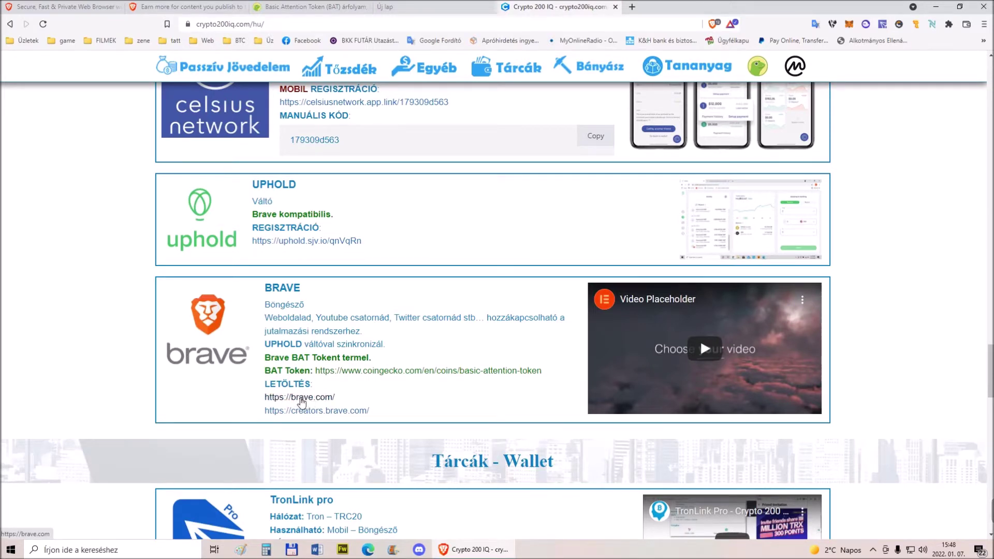
Open the brave.com link from the BRAVE entry on the Crypto 200 IQ page and look over the download page
left_click(300, 397)
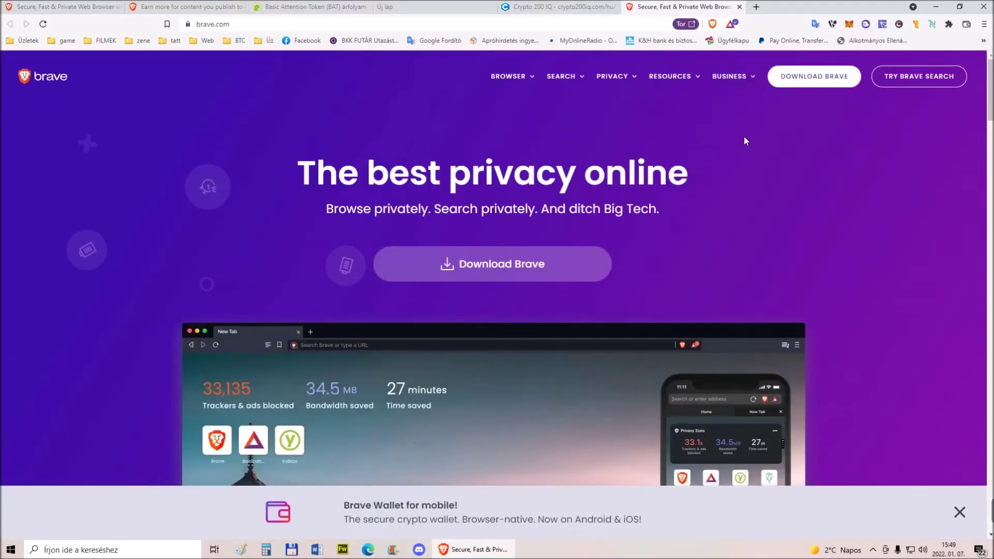
scroll(743, 140, "down", 4)
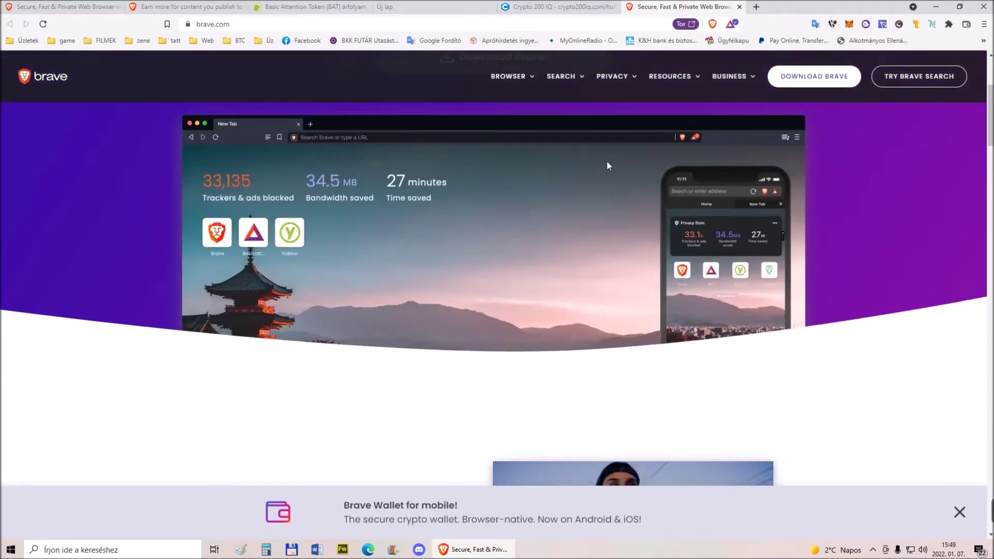
scroll(608, 165, "up", 4)
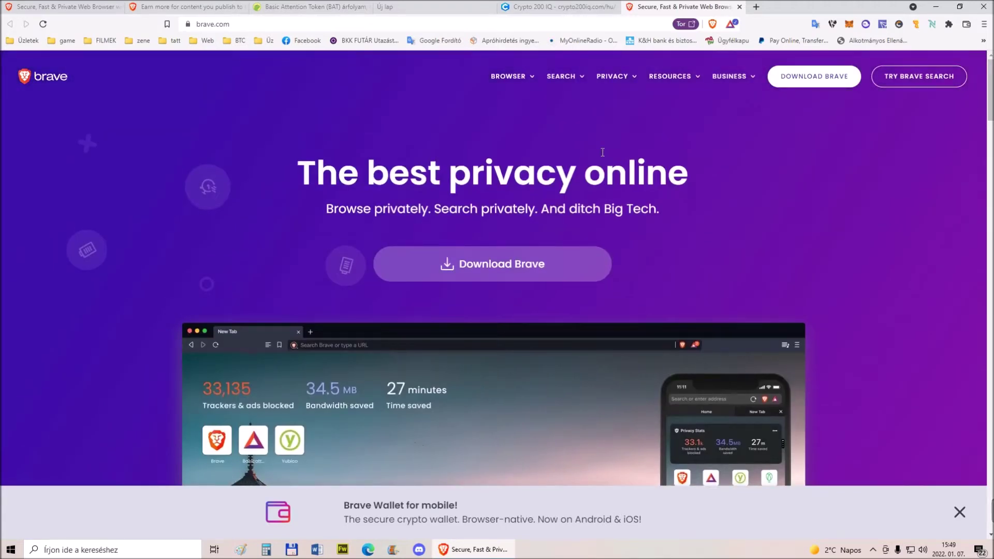
Return to the empty new tab and open the browser's settings (Beállítások) there
left_click(408, 7)
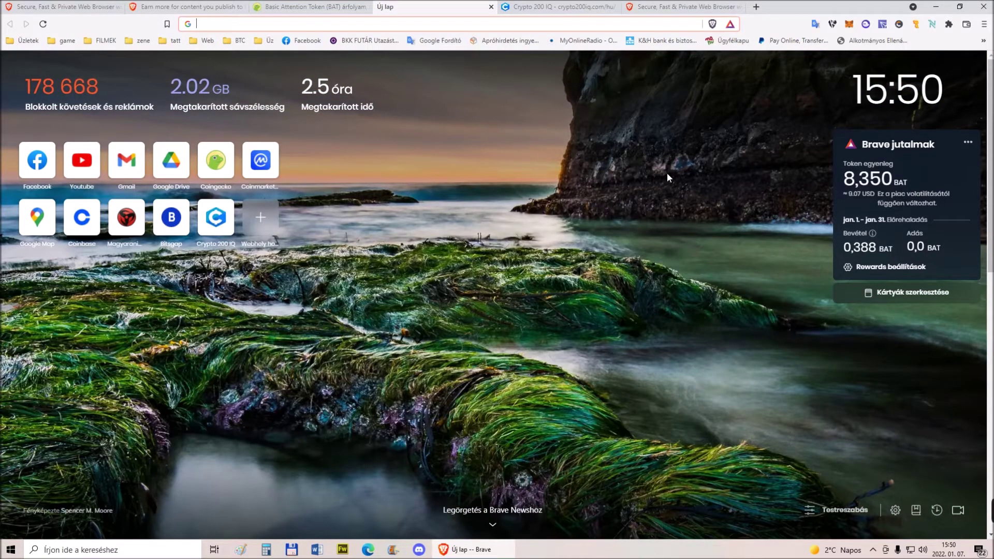
left_click(984, 24)
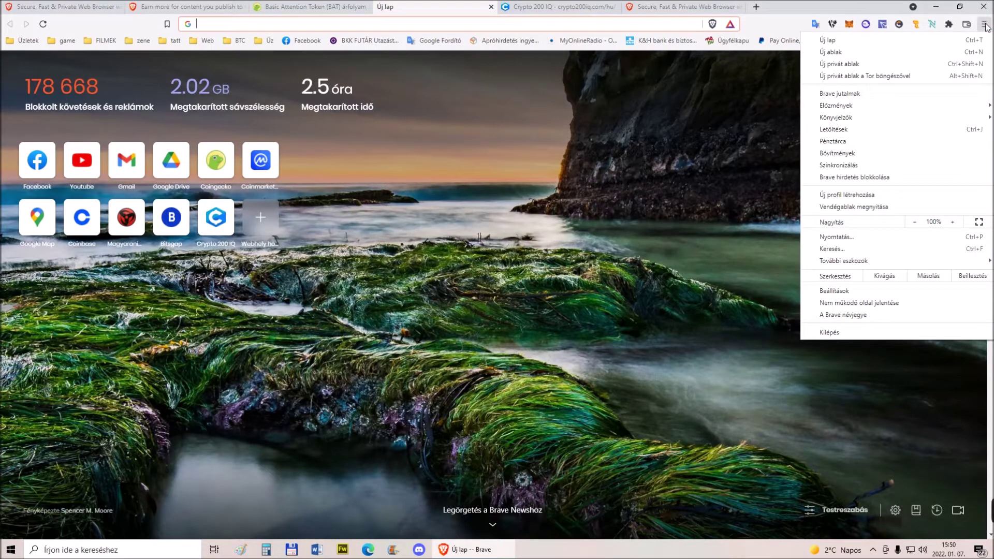
left_click(830, 291)
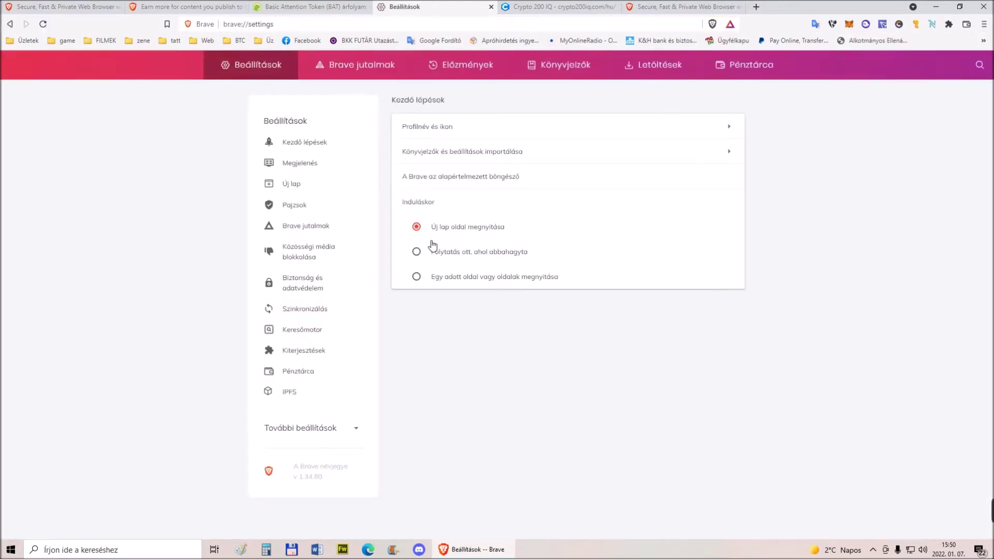
Examine the profile name, theme colour and avatar options under Profilnév és ikon in the Kezdő lépések settings
left_click(286, 144)
left_click(428, 126)
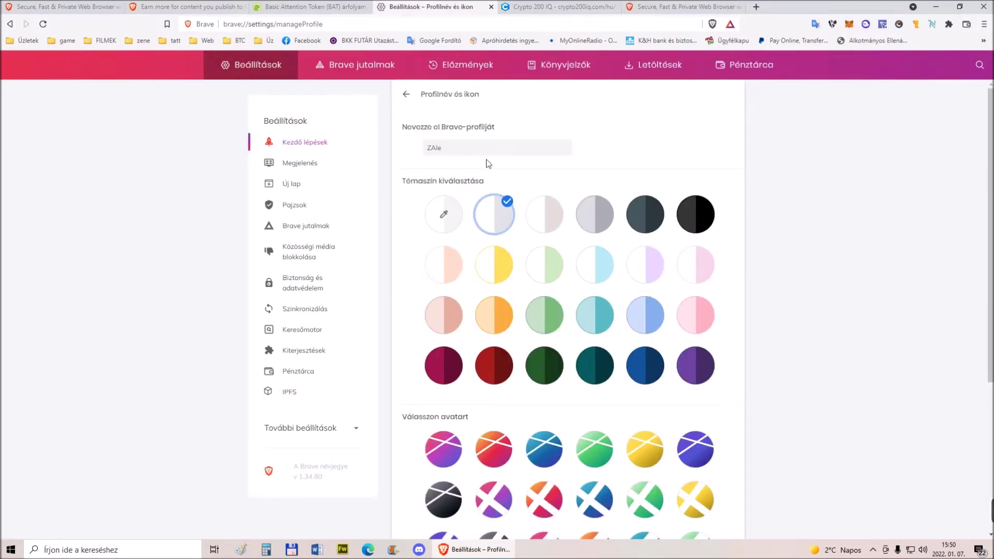
scroll(486, 163, "down", 5)
scroll(540, 295, "up", 4)
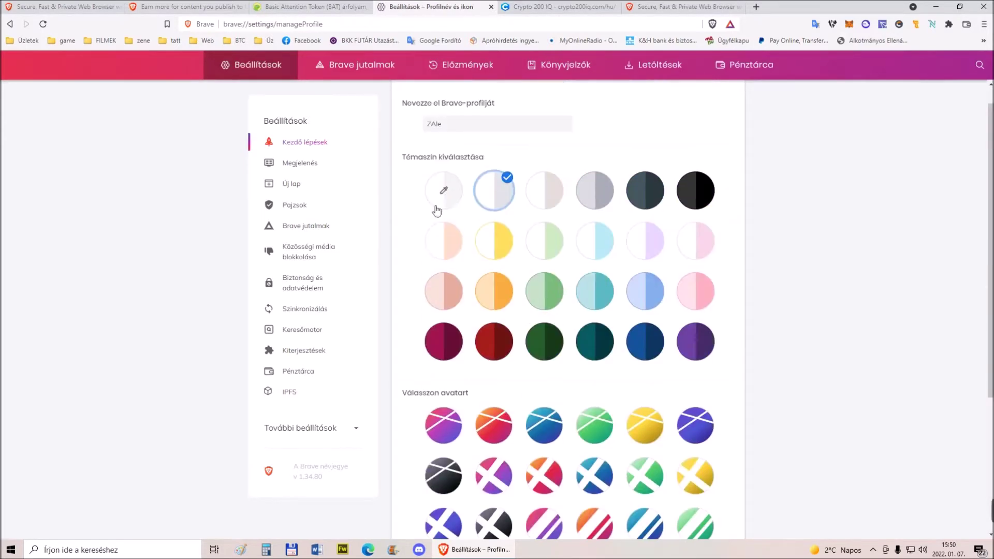
scroll(436, 209, "up", 1)
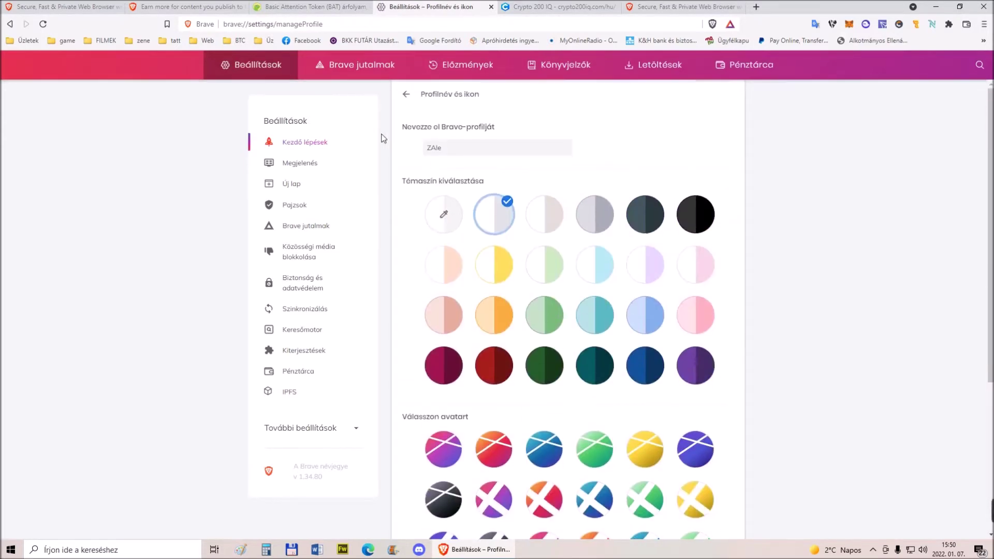
Examine the source browsers offered for importing bookmarks and settings, and leave the import dialog without importing
left_click(308, 146)
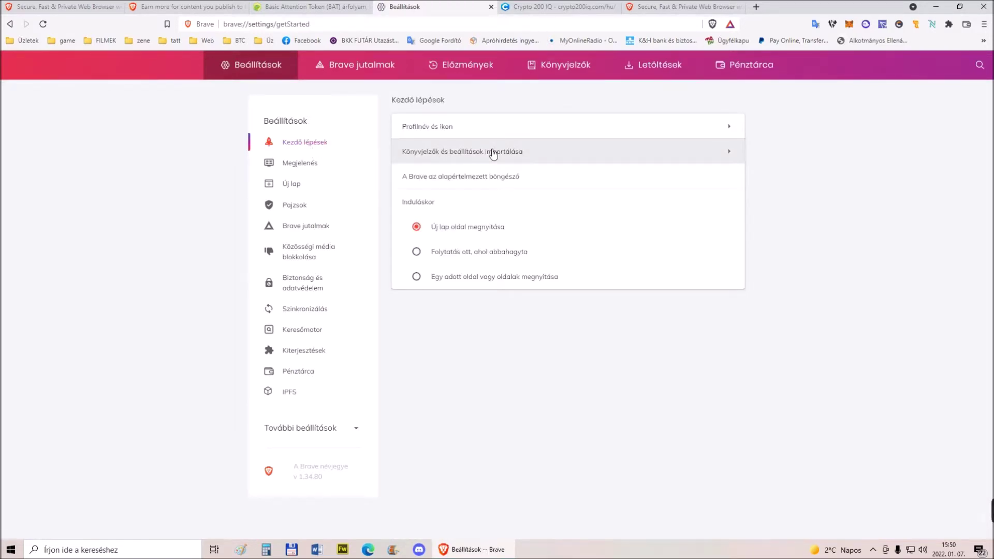
left_click(514, 152)
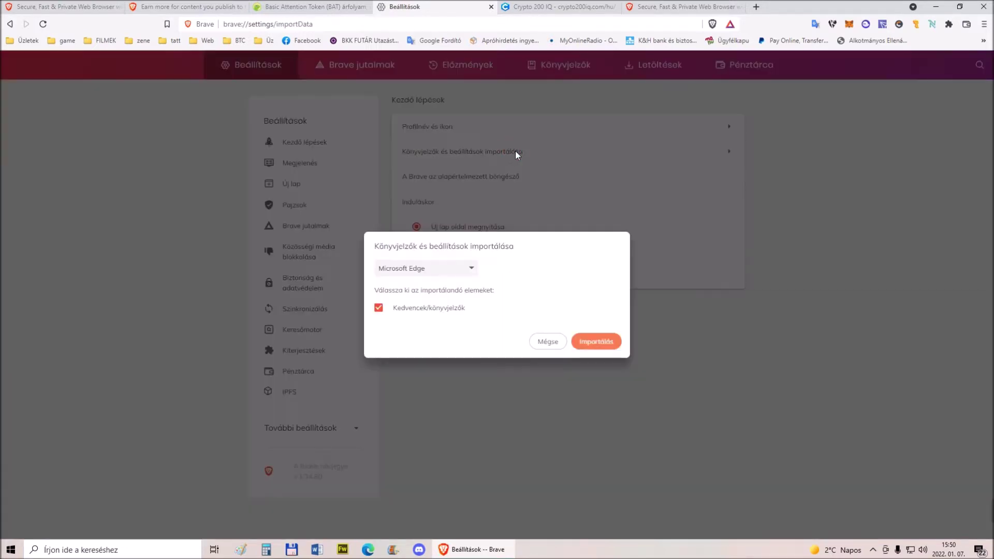
left_click(475, 270)
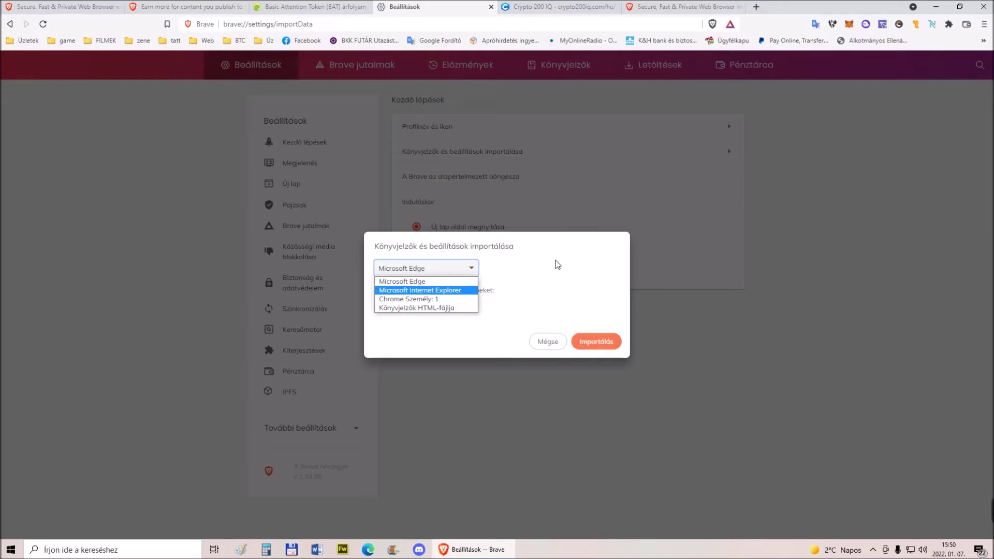
left_click(807, 241)
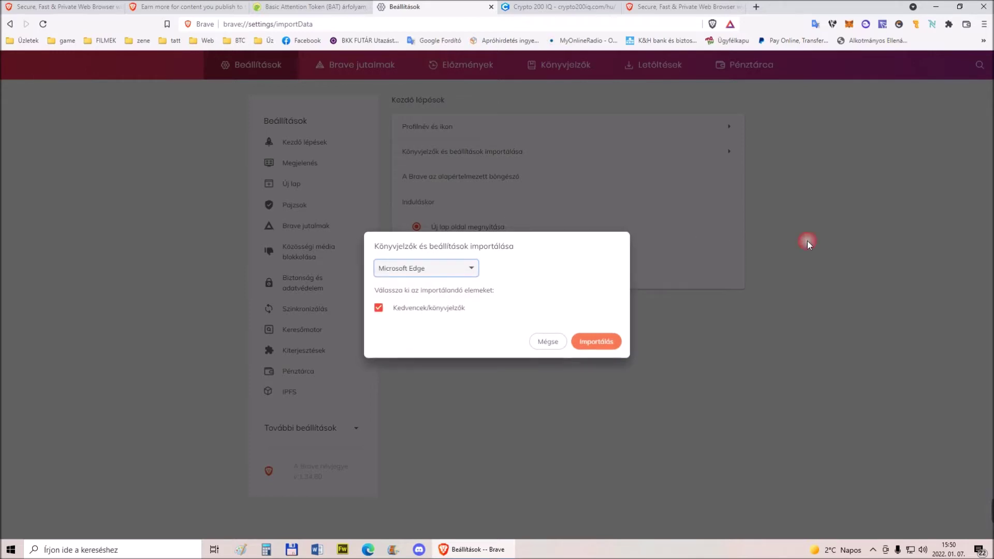
left_click(541, 346)
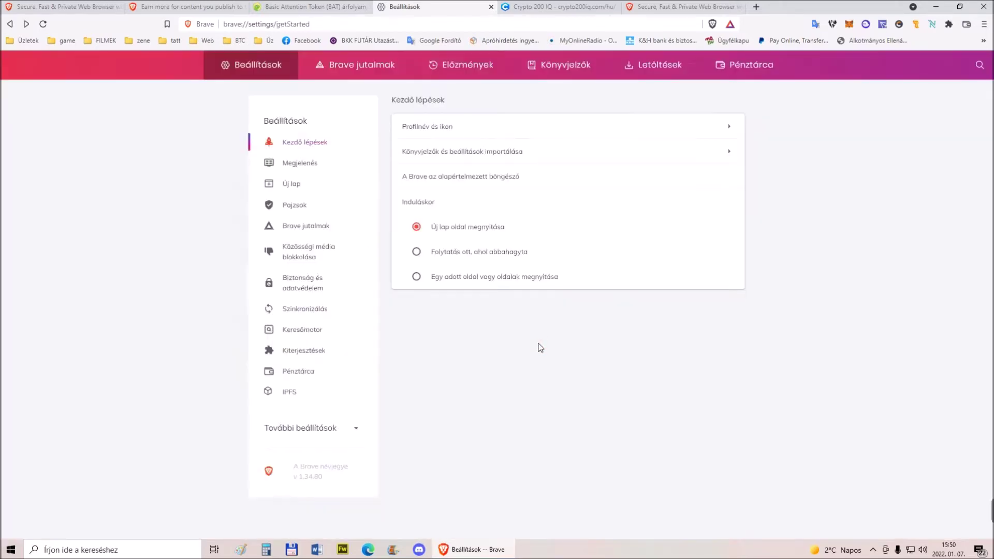
Find the default web browser choice through Windows search with "alapértelme", set Webböngésző to Brave and close the Windows settings
left_click(487, 175)
left_click(51, 549)
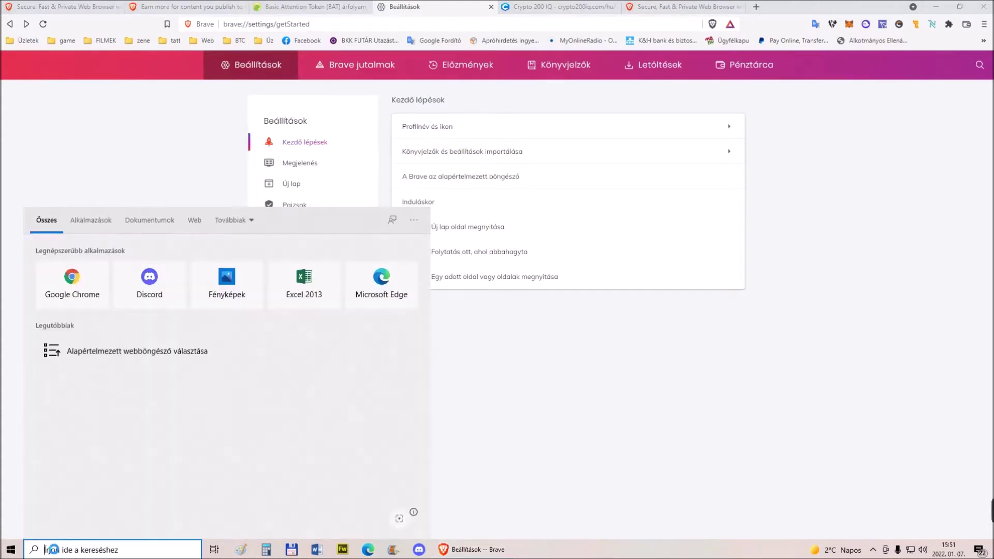
type("ala")
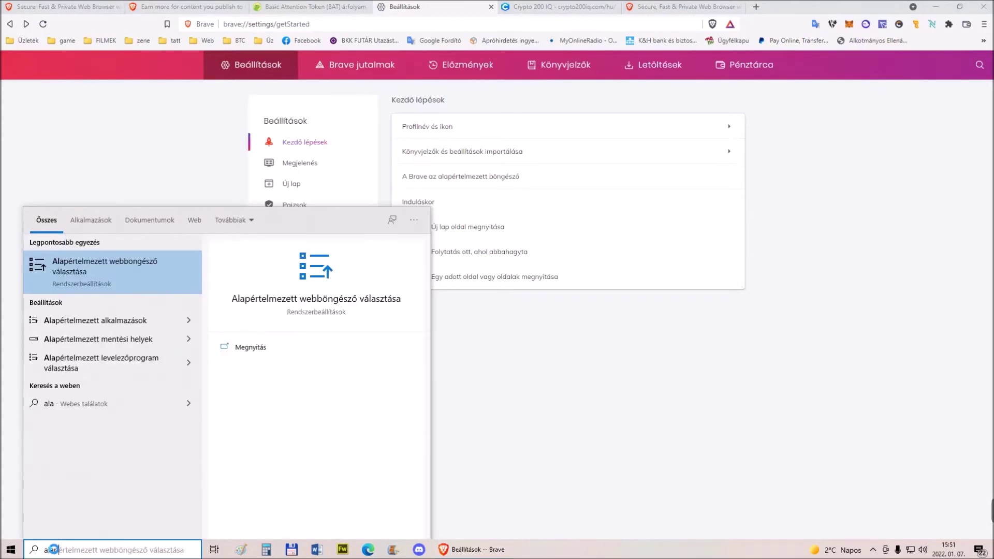
type("pértelme")
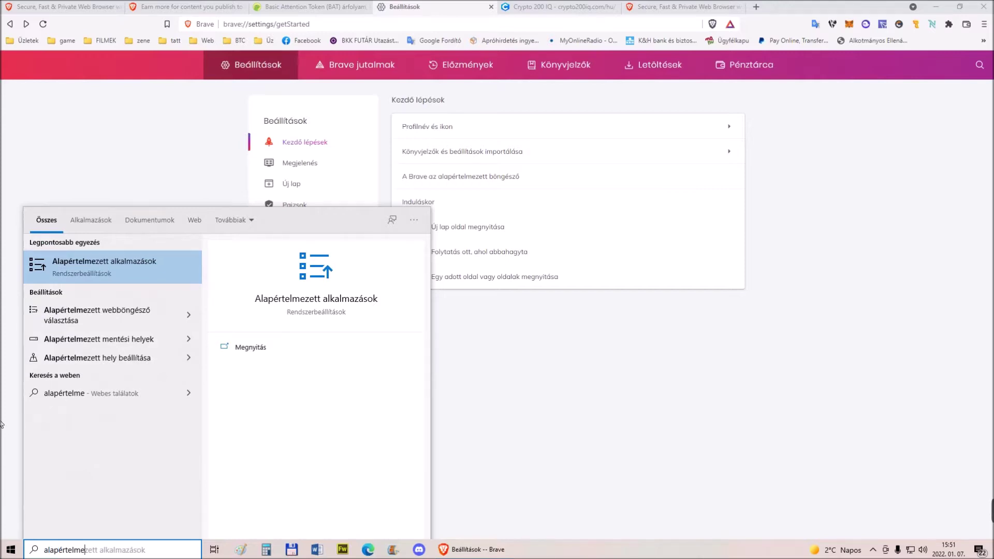
left_click(98, 316)
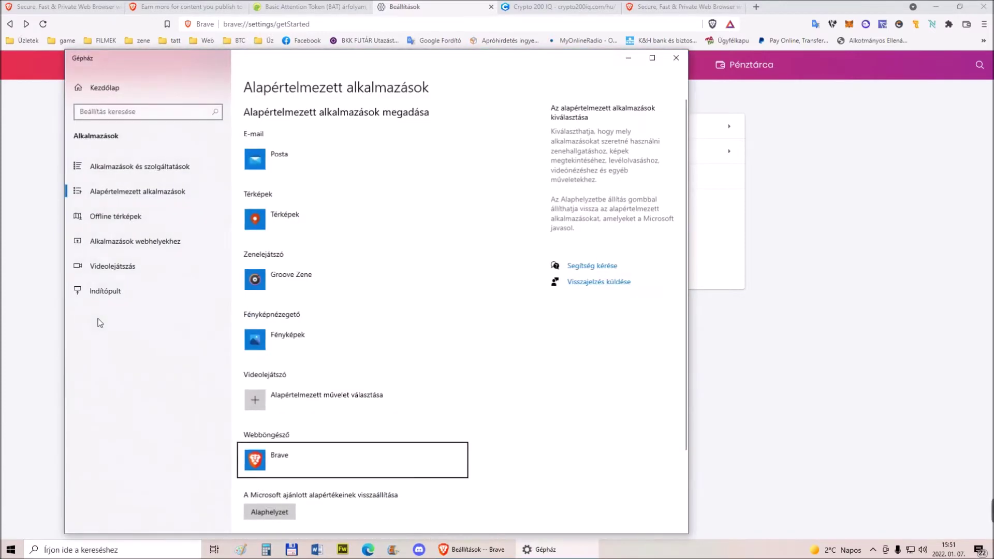
left_click(300, 461)
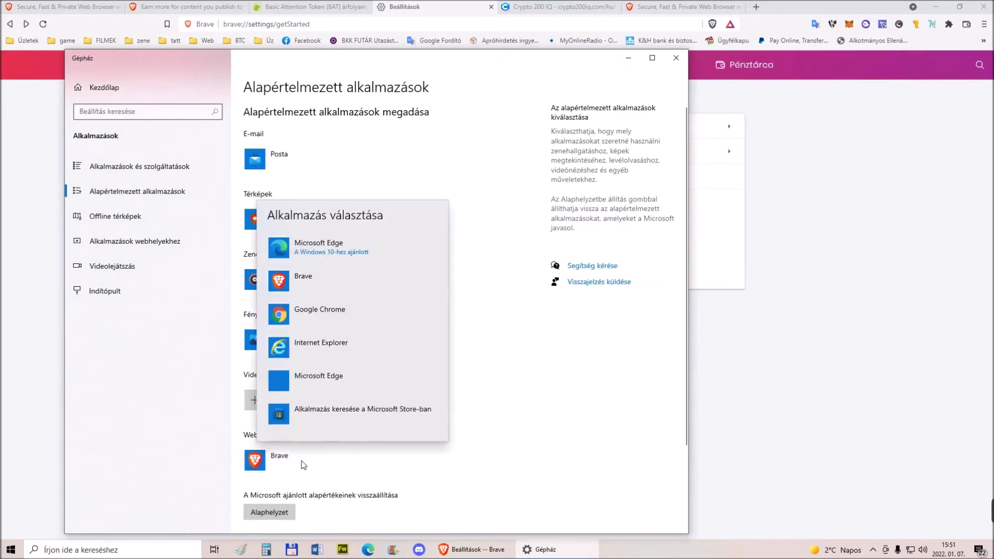
left_click(306, 278)
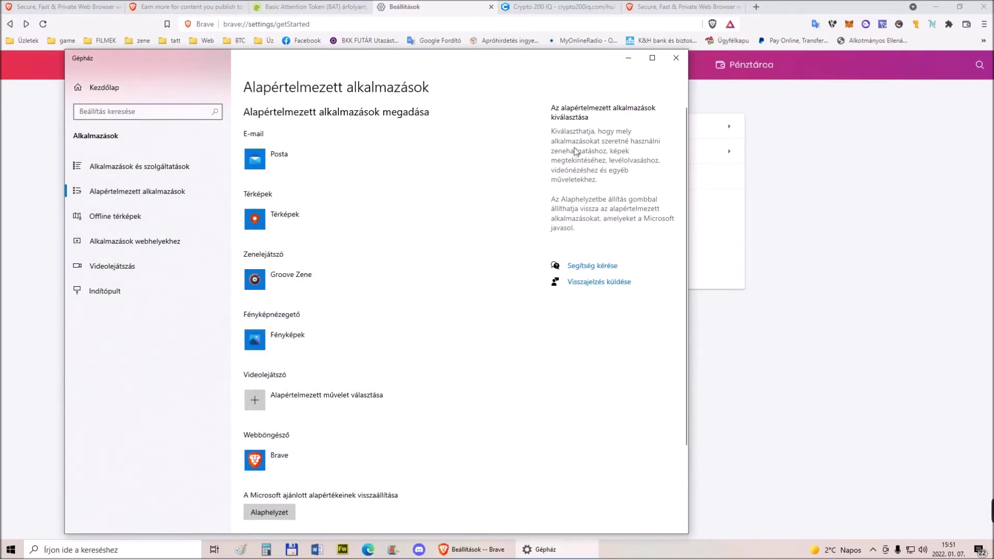
left_click(675, 60)
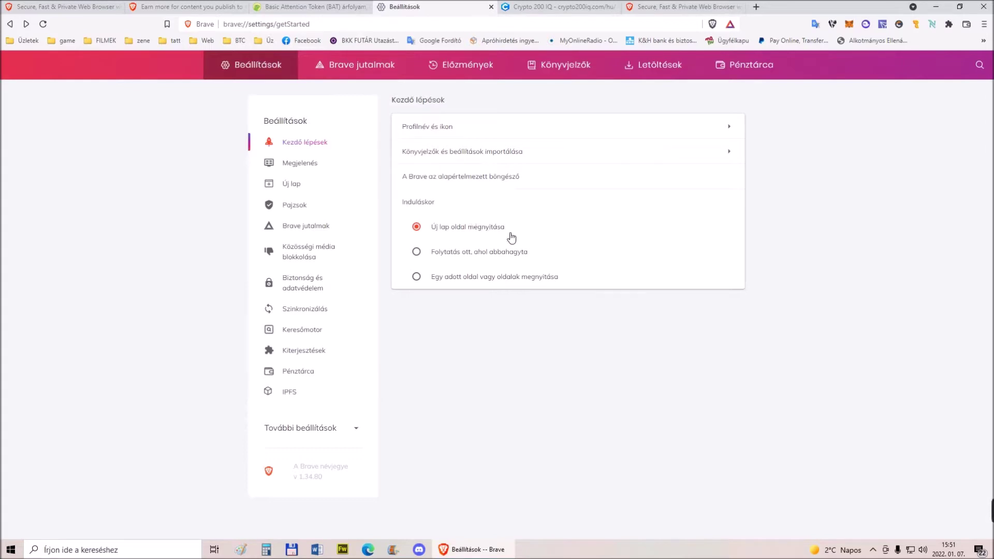
Try the Sötét colour scheme in the Megjelenés settings and return Brave színek to Olyan, mint a Windows
left_click(296, 166)
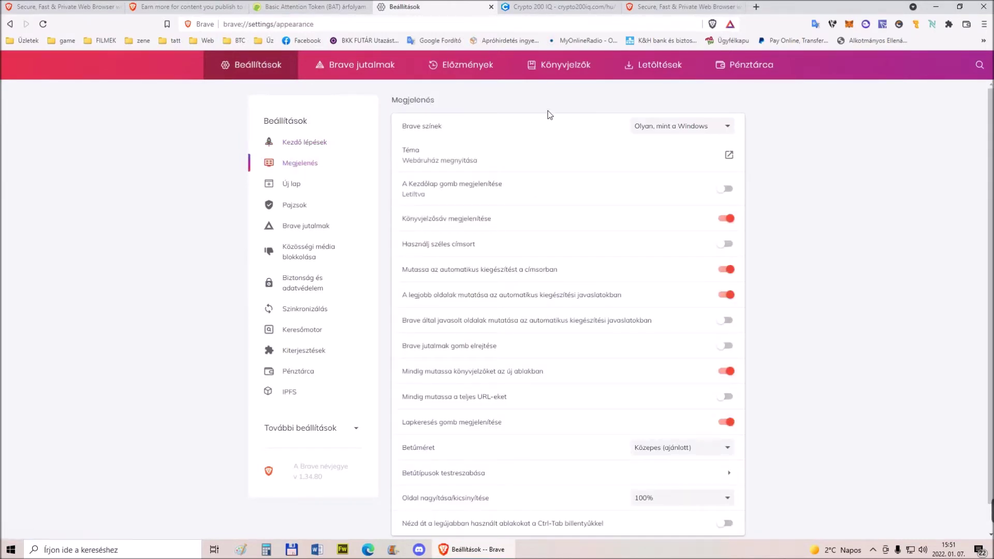
left_click(716, 127)
left_click(652, 153)
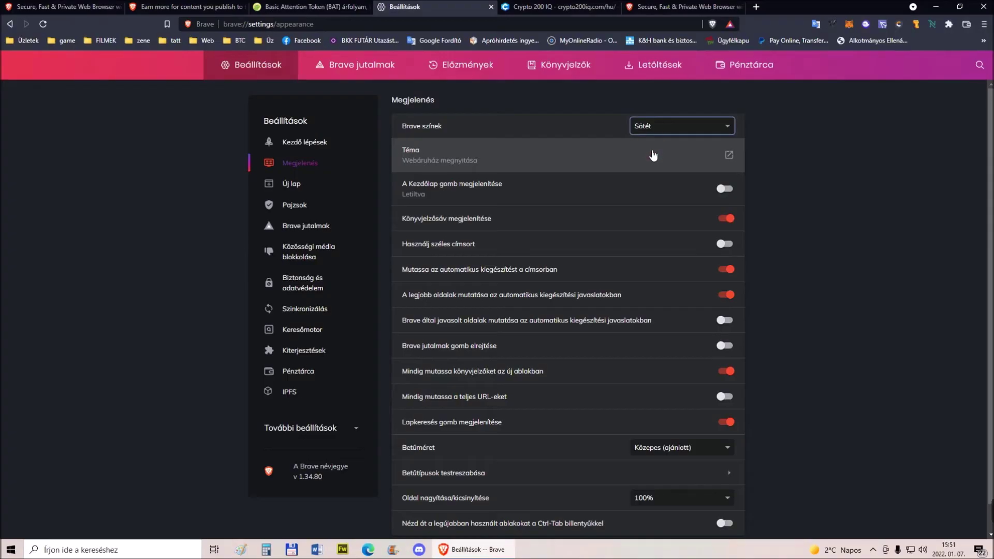
left_click(694, 126)
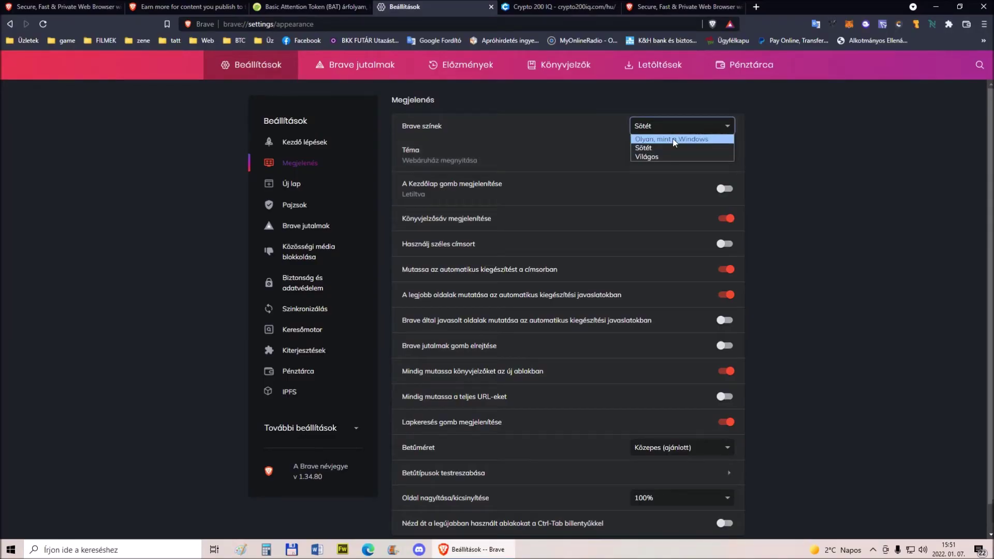
left_click(674, 139)
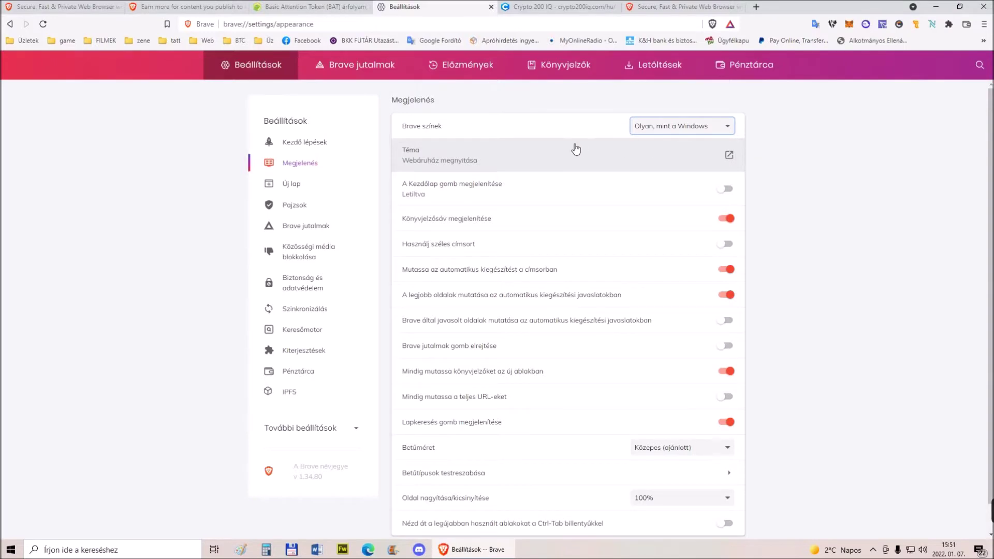
Set the new tab content to Műszerfal in the Új lap settings
left_click(289, 187)
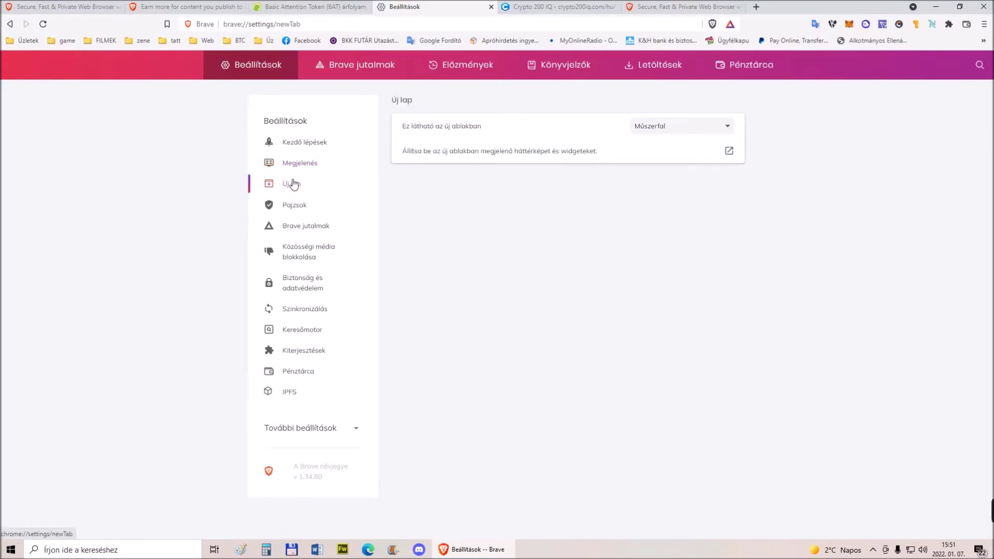
left_click(676, 129)
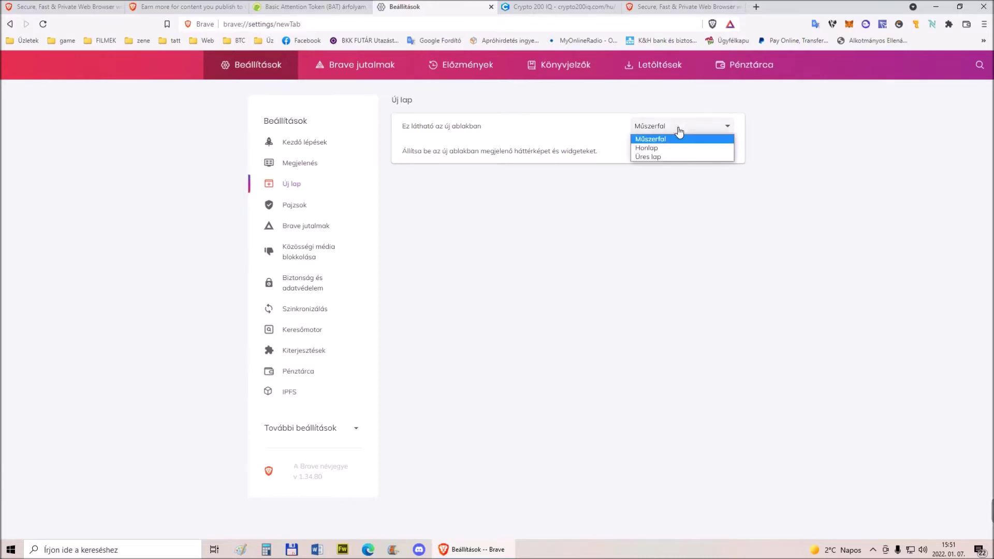
left_click(666, 138)
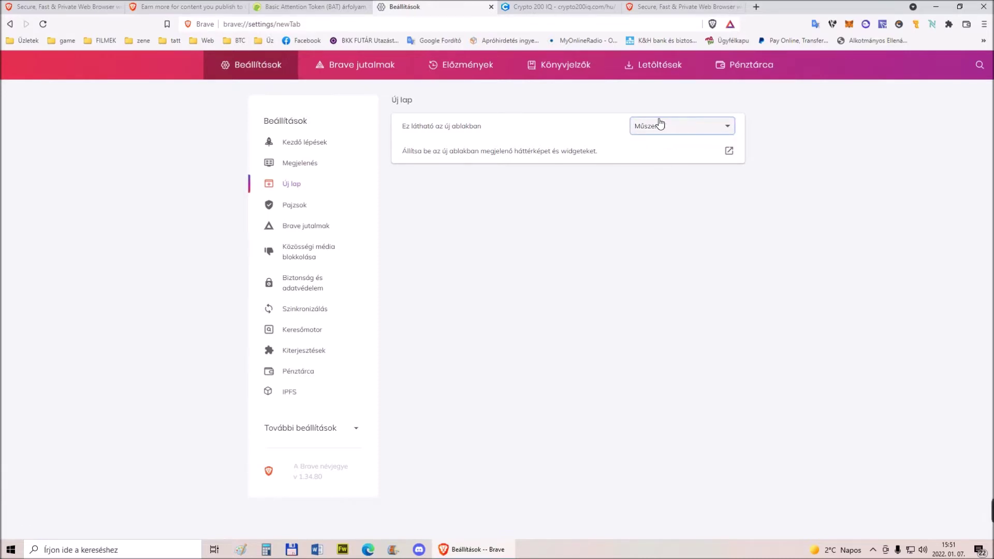
Review the Pajzsok settings and set the maximum number of displayed ads to Óránként 10 hirdetés under Brave jutalmak
left_click(303, 209)
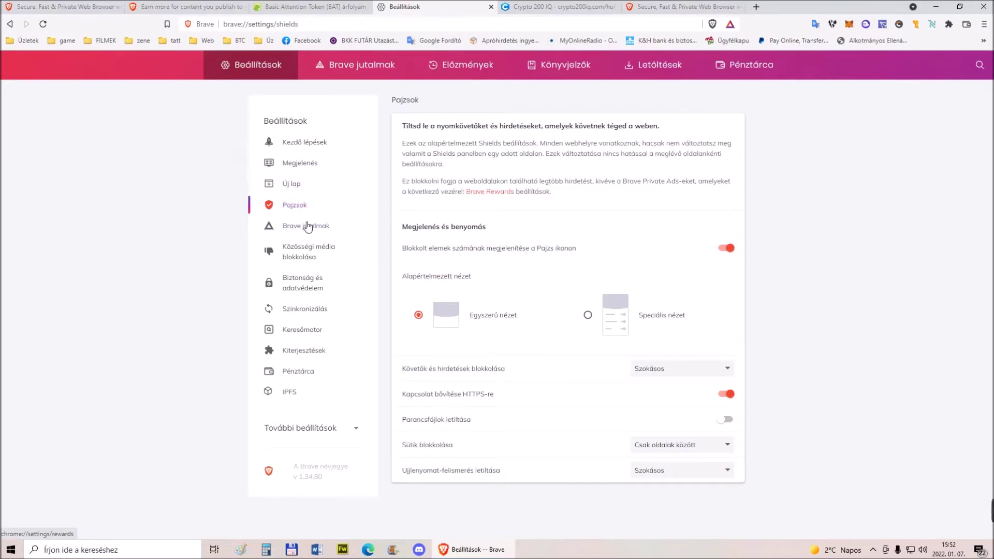
left_click(306, 227)
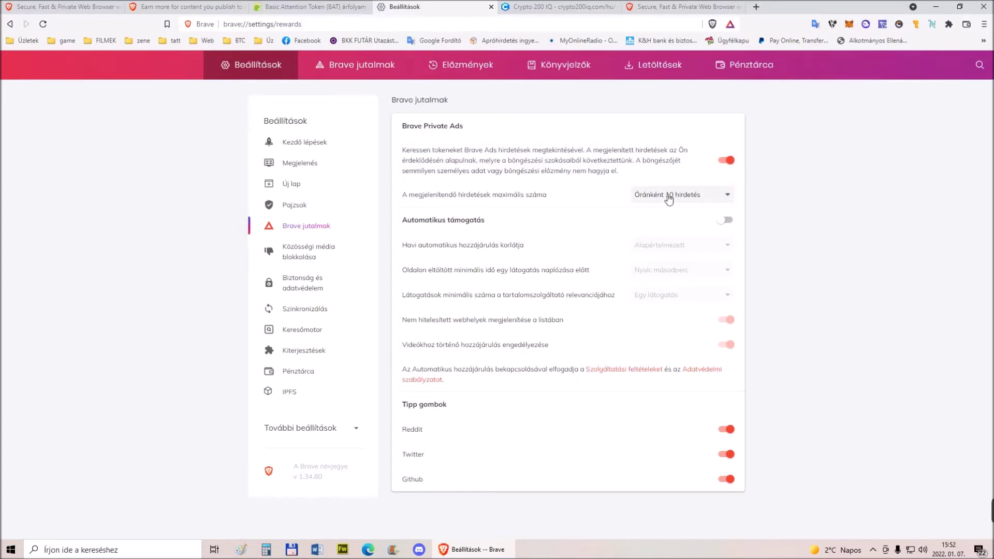
left_click(725, 196)
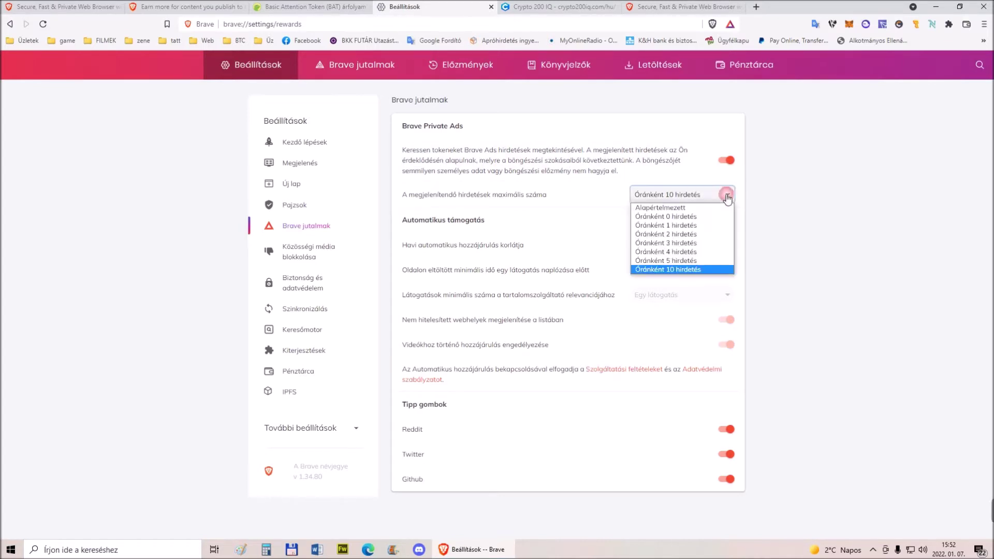
left_click(647, 270)
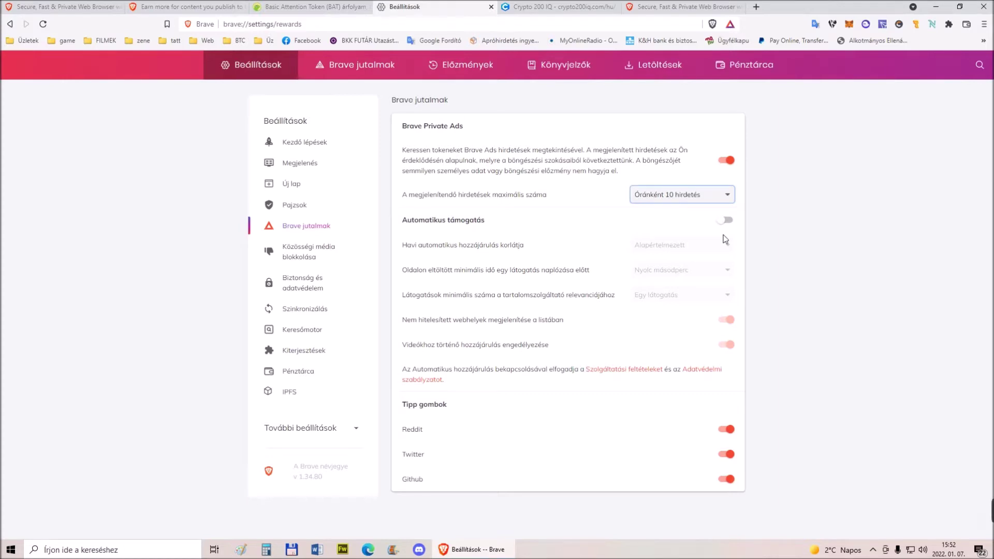
Review the social media blocking and the security and privacy settings, and open the Szinkronizálás settings
left_click(300, 258)
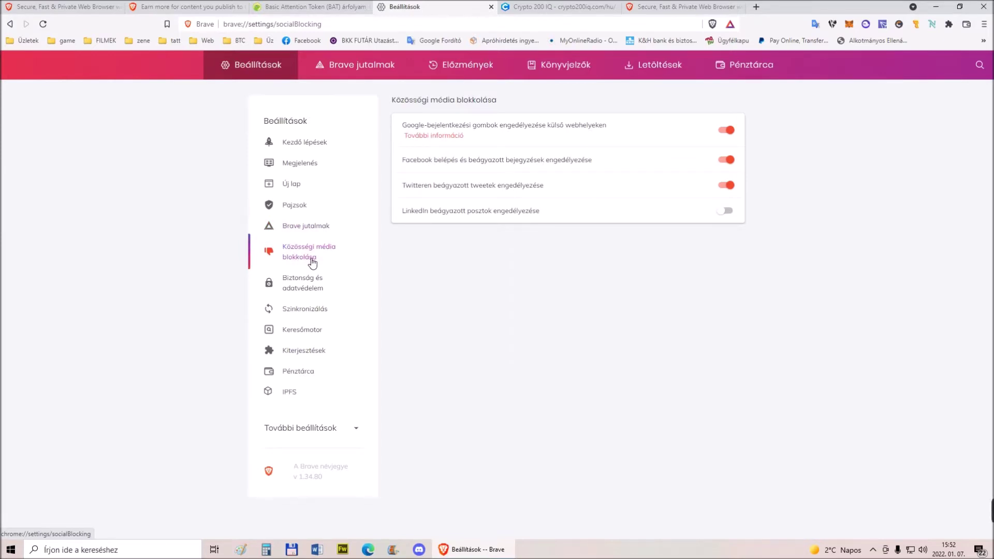
left_click(303, 290)
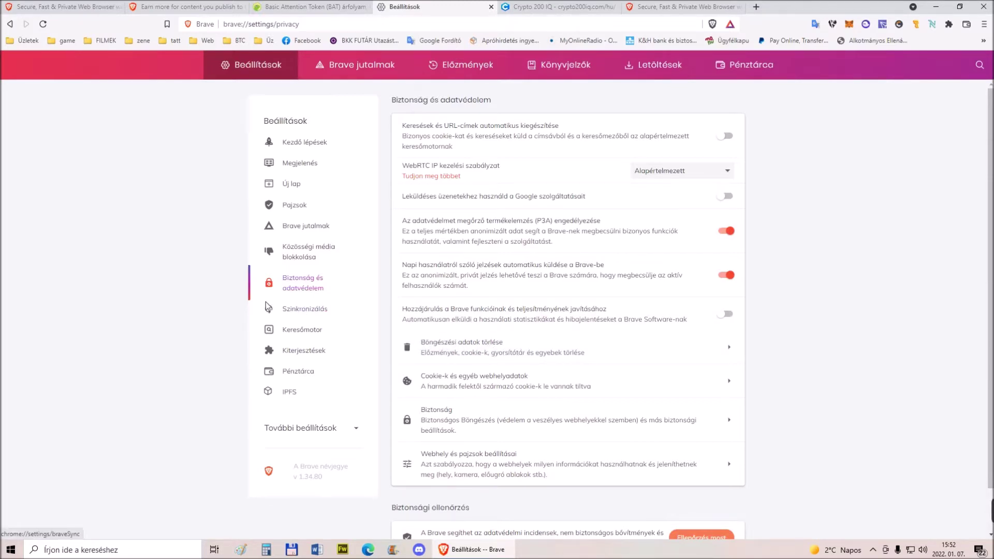
left_click(320, 312)
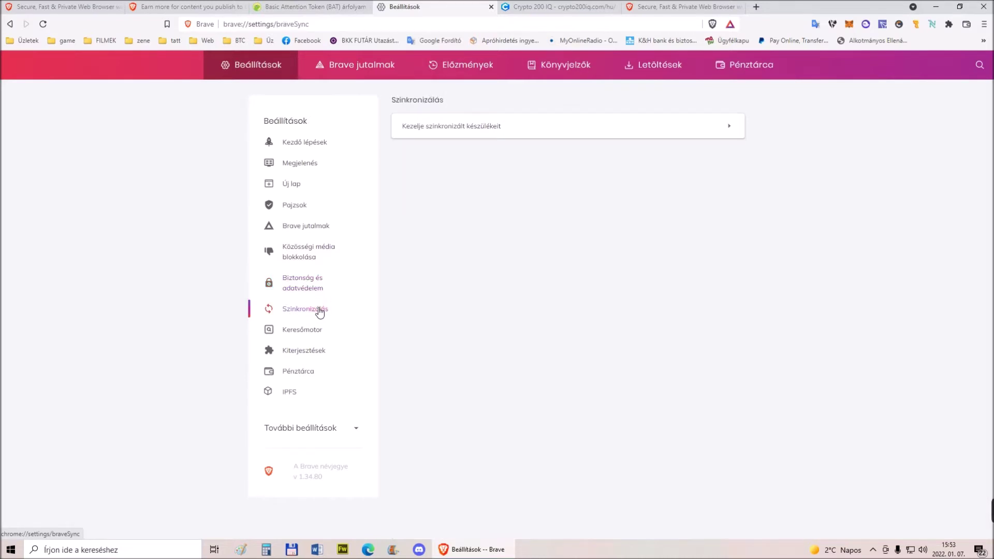
Review the synchronized device list, the sync code, the device types for adding a device and the data synchronization options
left_click(470, 131)
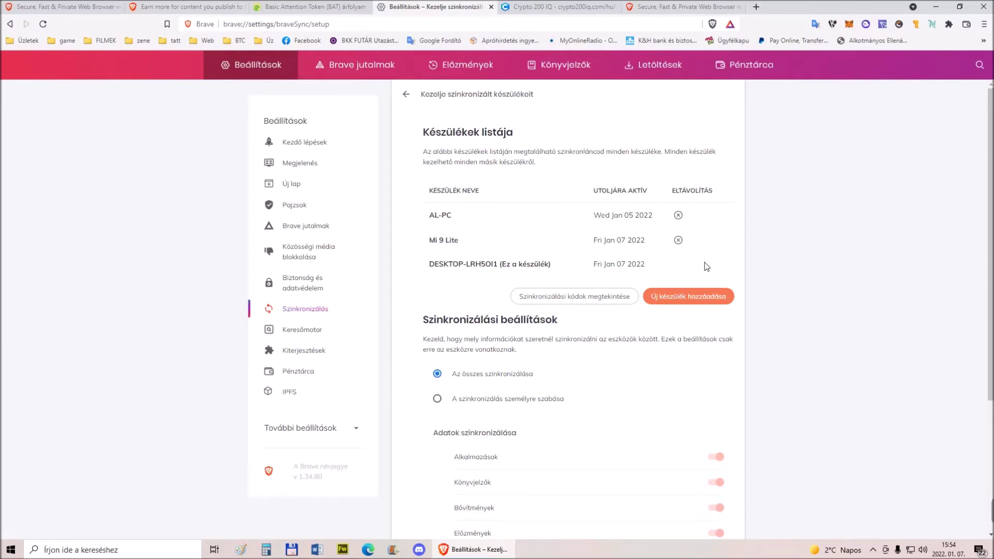
left_click(576, 297)
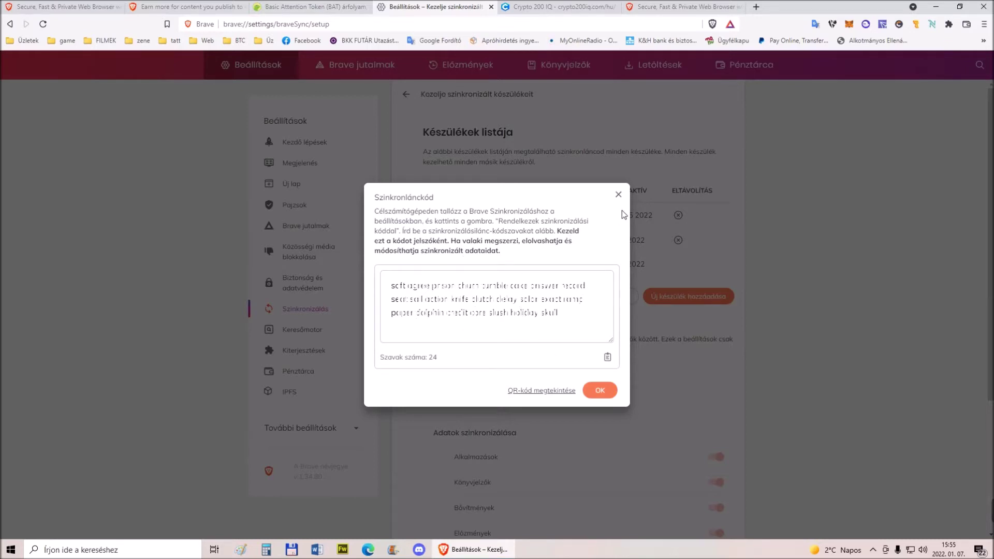
left_click(618, 194)
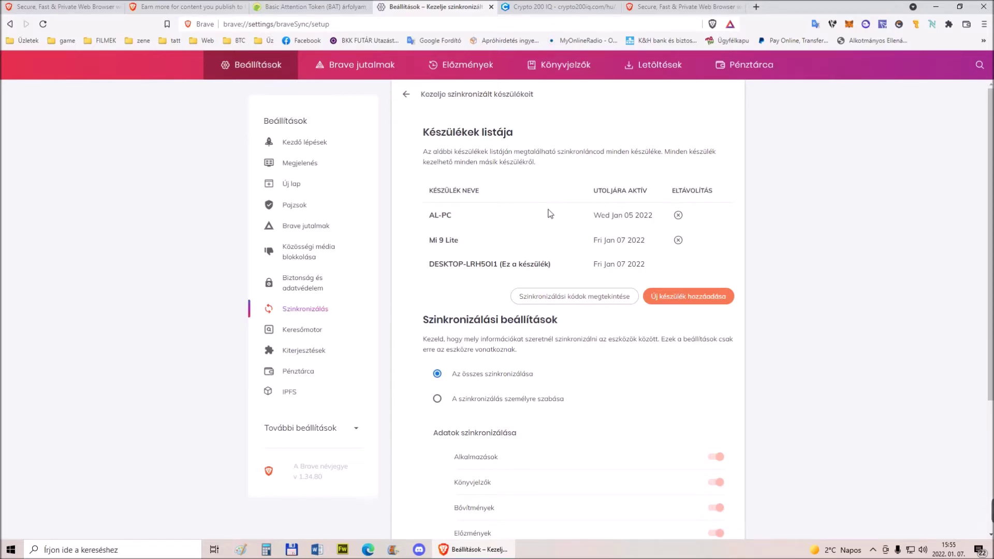
left_click(676, 297)
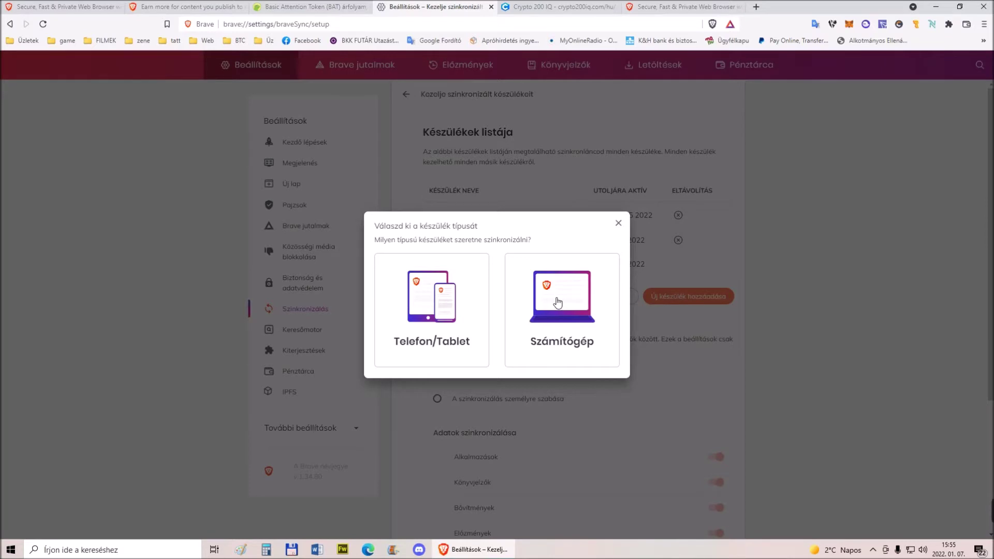
left_click(616, 226)
scroll(473, 310, "down", 4)
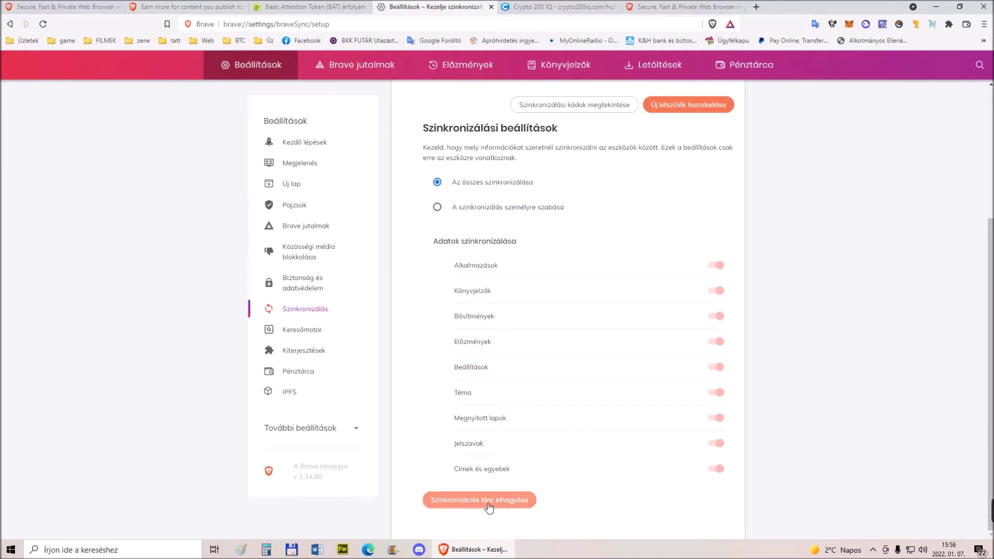
Review the Keresőmotor, Kiterjesztések, Pénztárca and IPFS settings pages
left_click(305, 332)
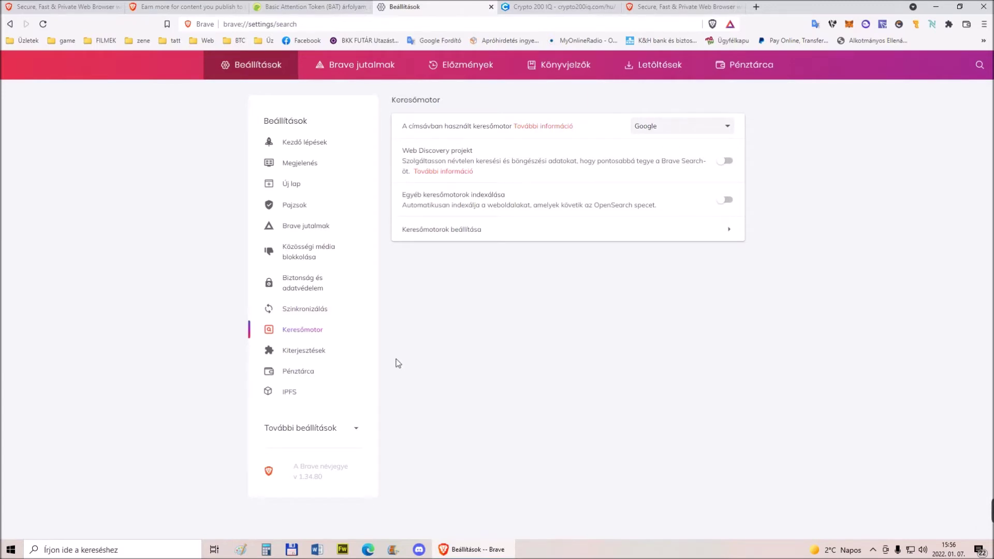
left_click(326, 351)
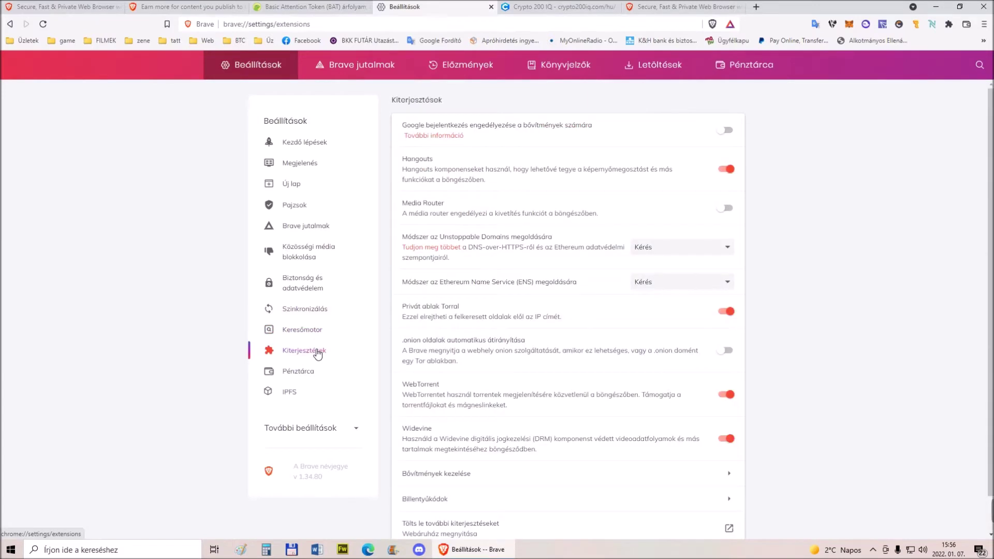
scroll(399, 359, "down", 1)
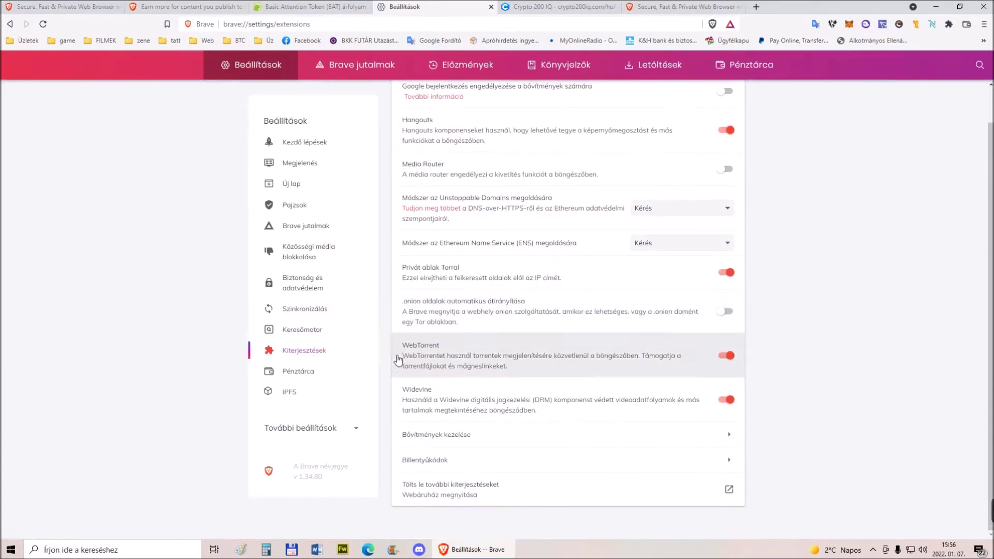
left_click(298, 373)
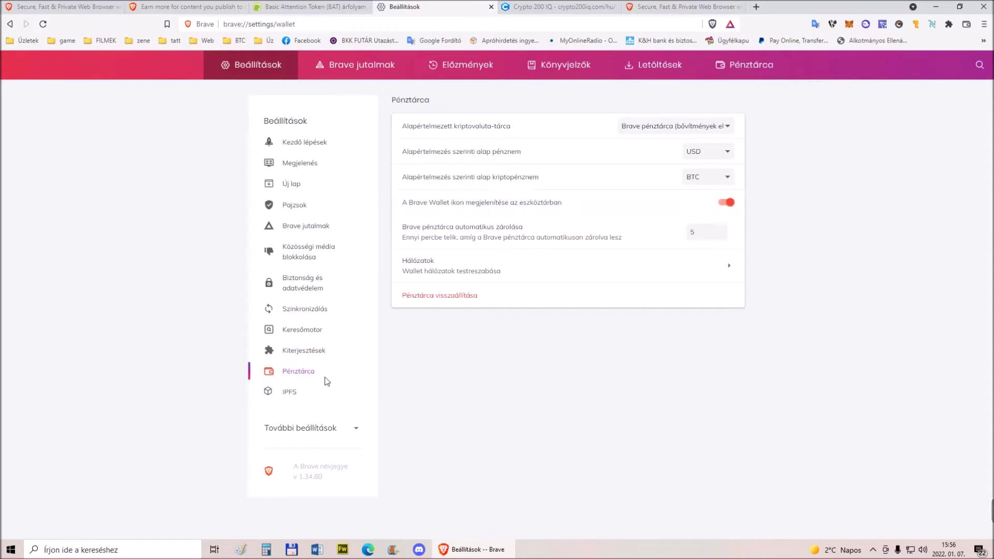
left_click(288, 398)
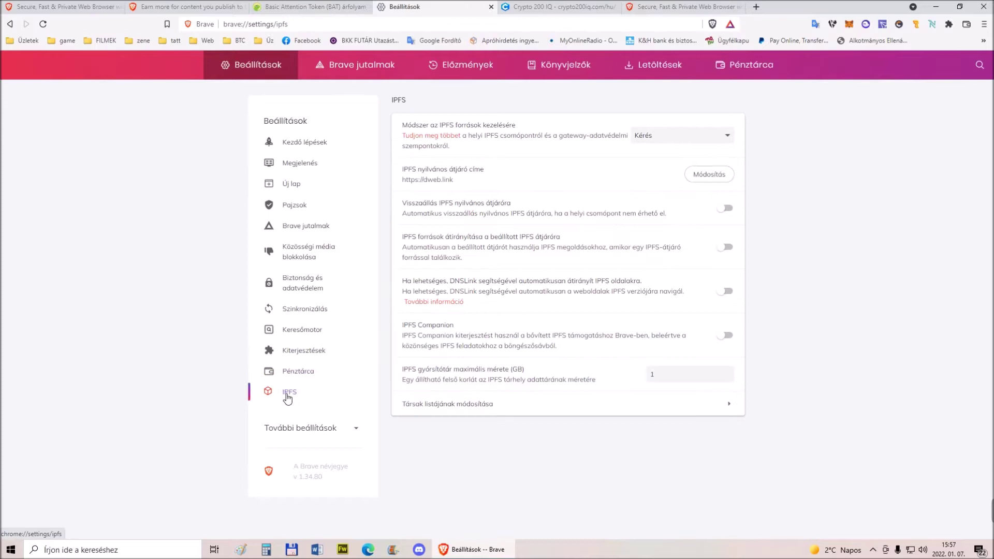
Expand További beállítások and review the Automatikus kitöltés and Letöltések settings
left_click(356, 430)
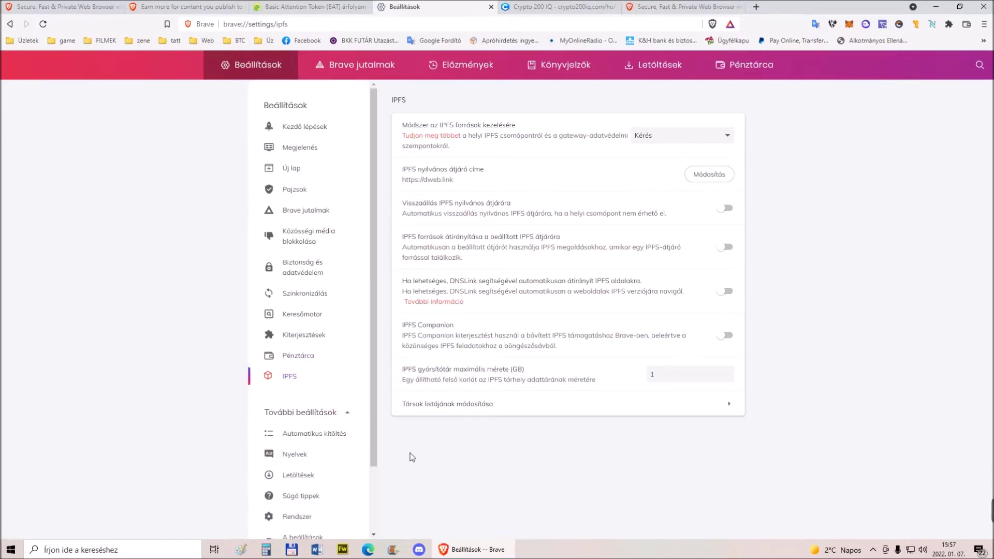
left_click(310, 436)
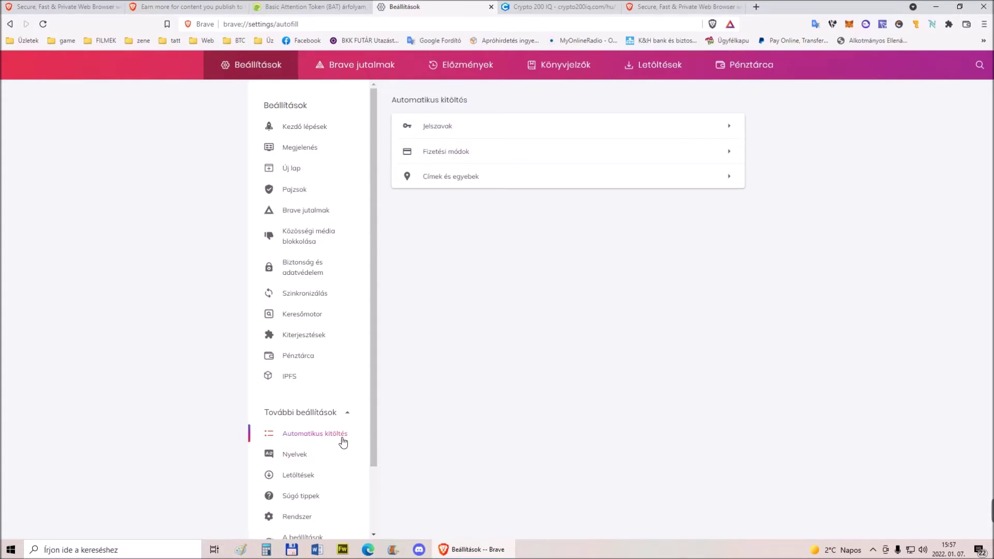
scroll(341, 440, "down", 2)
left_click(309, 403)
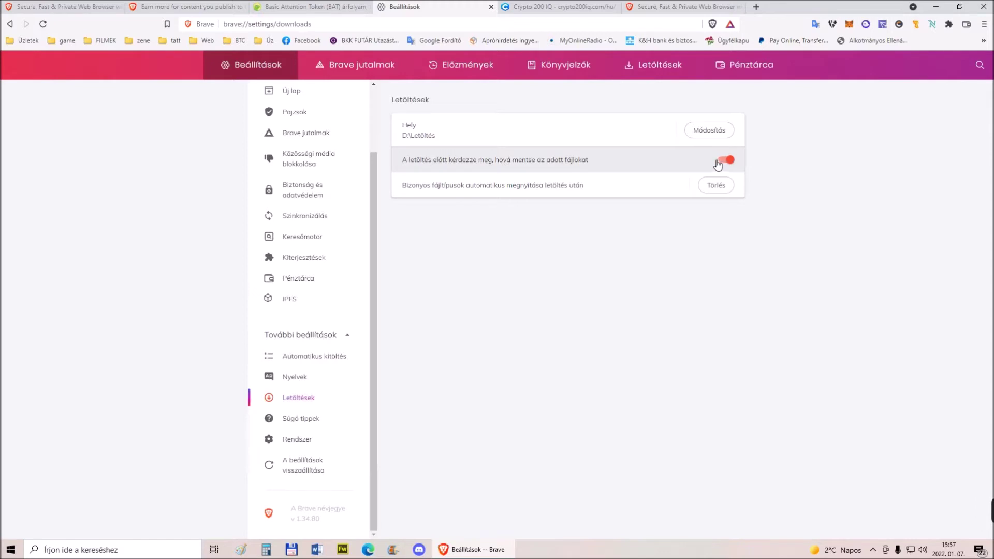
left_click(721, 186)
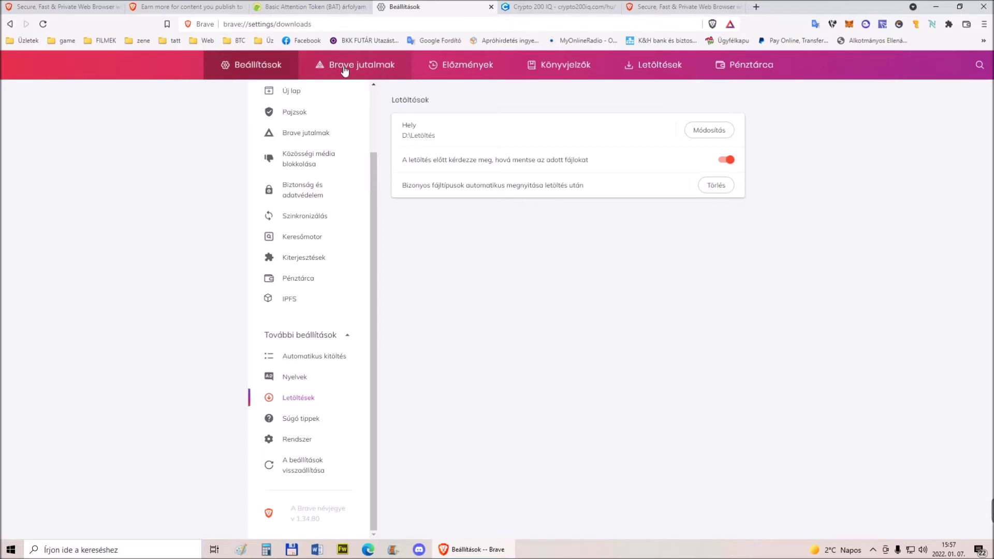
Open the Brave jutalmak page and examine the hourly ad limit options in the Hirdetések settings without changing them
left_click(362, 65)
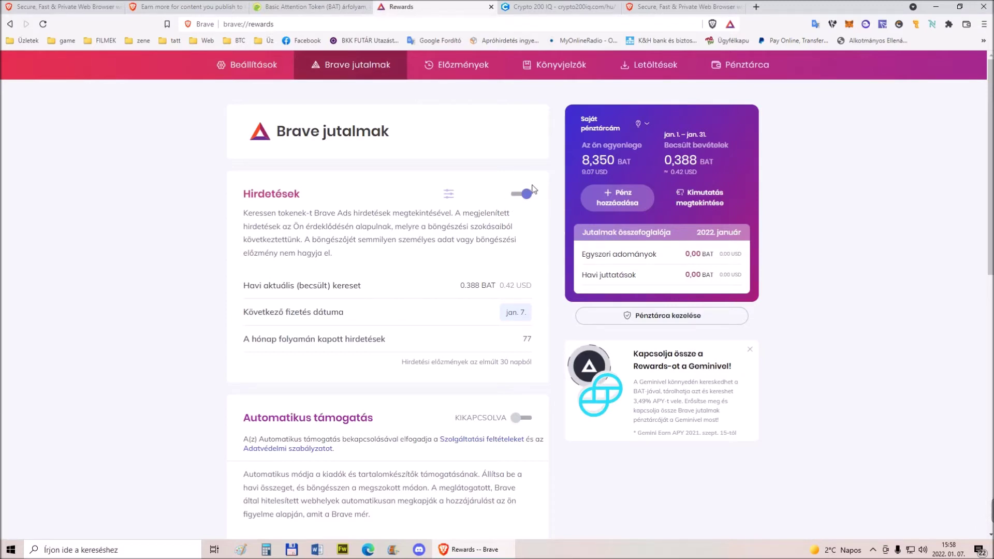
left_click(448, 195)
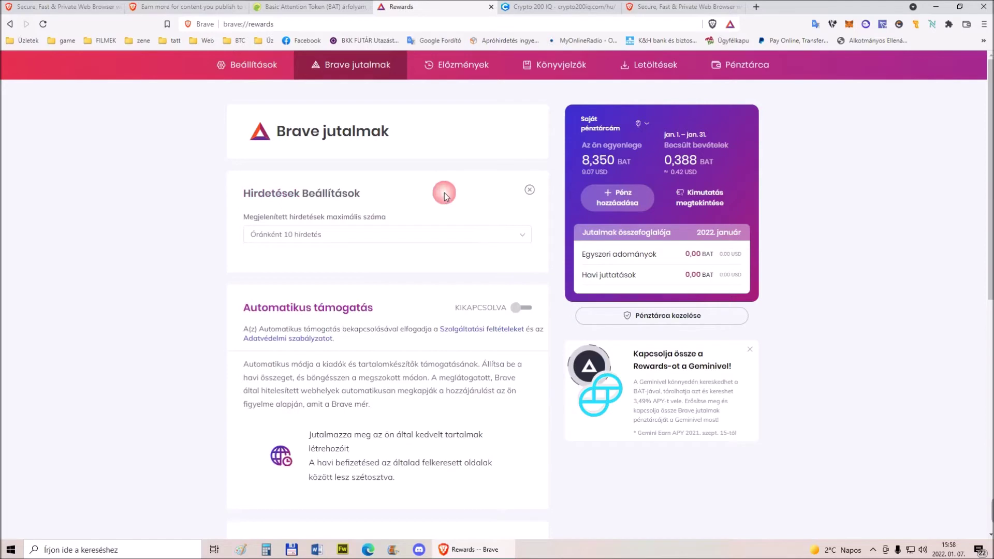
left_click(487, 237)
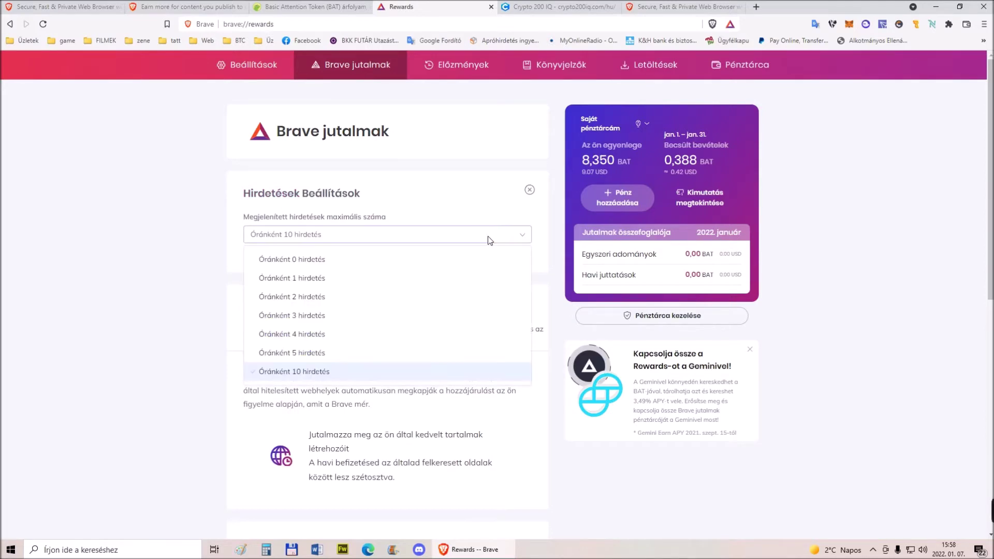
left_click(488, 236)
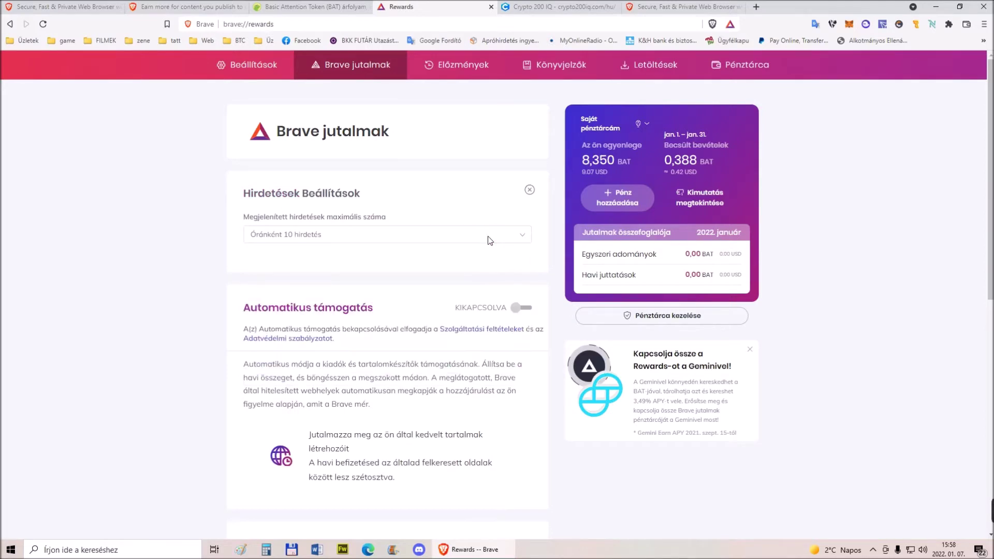
left_click(529, 189)
Review the Hirdetések, Automatikus támogatás, Havi hozzájárulások and Adományok sections of the rewards page
scroll(424, 211, "down", 2)
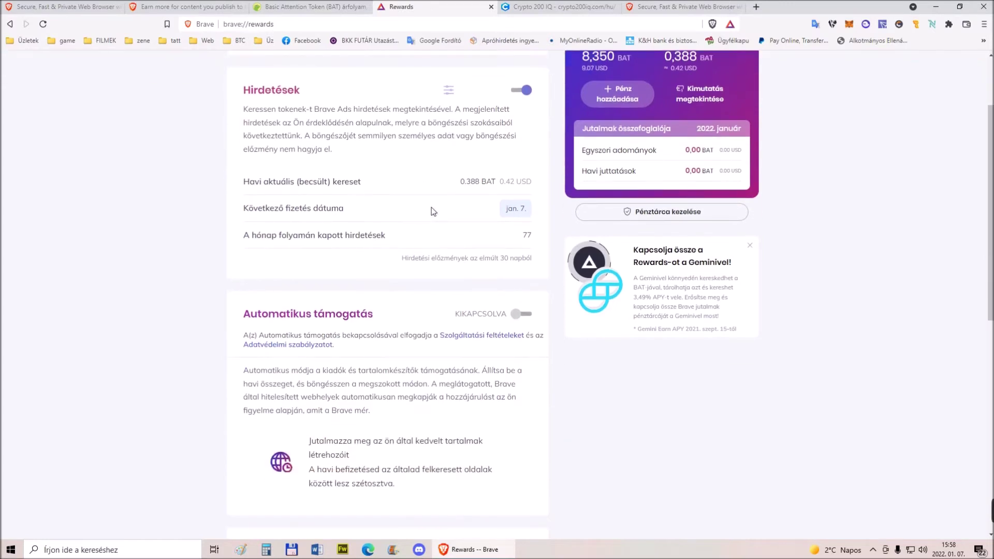
scroll(436, 207, "down", 2)
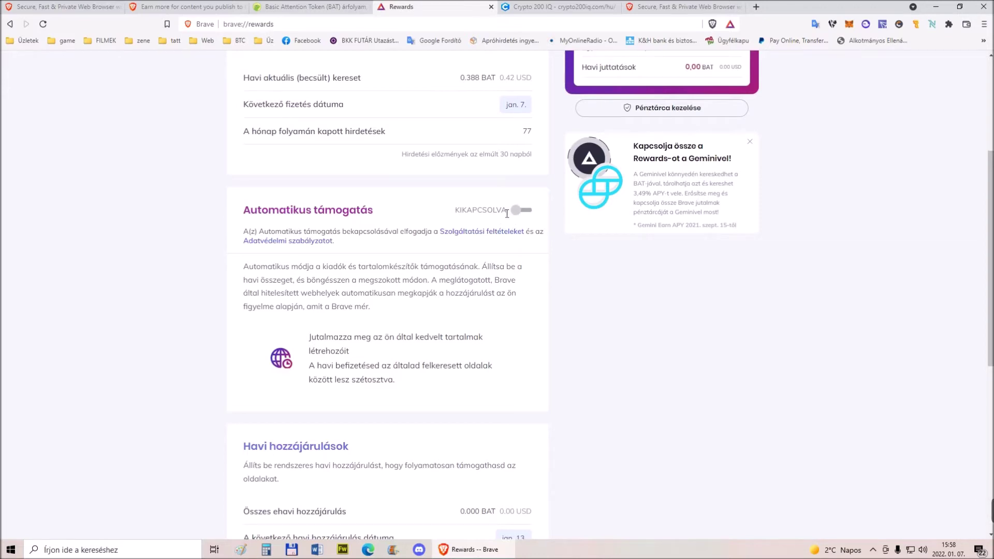
scroll(522, 228, "down", 7)
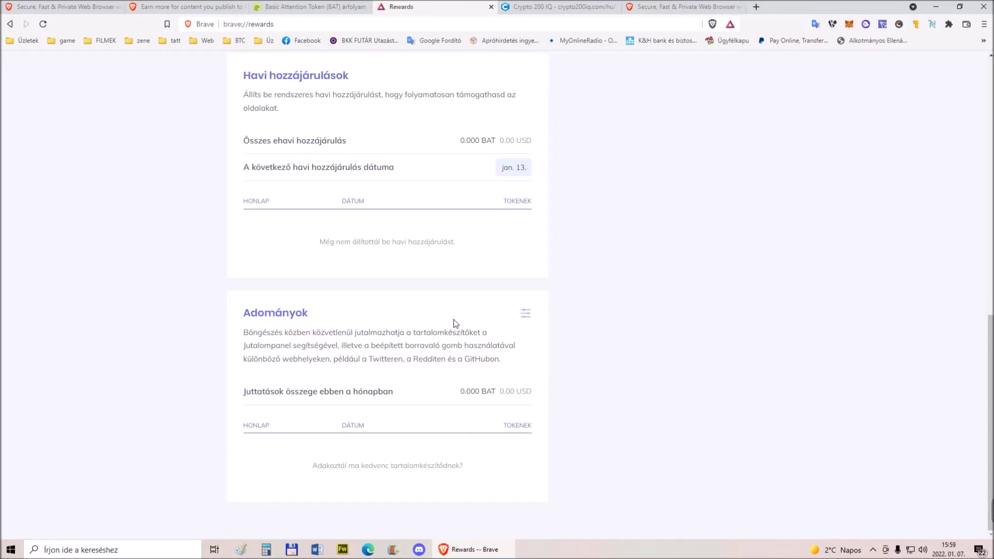
Examine the tipping options for coingecko.com from its Basic Attention Token page and close them without sending a tip
left_click(730, 25)
left_click(730, 25)
left_click(327, 6)
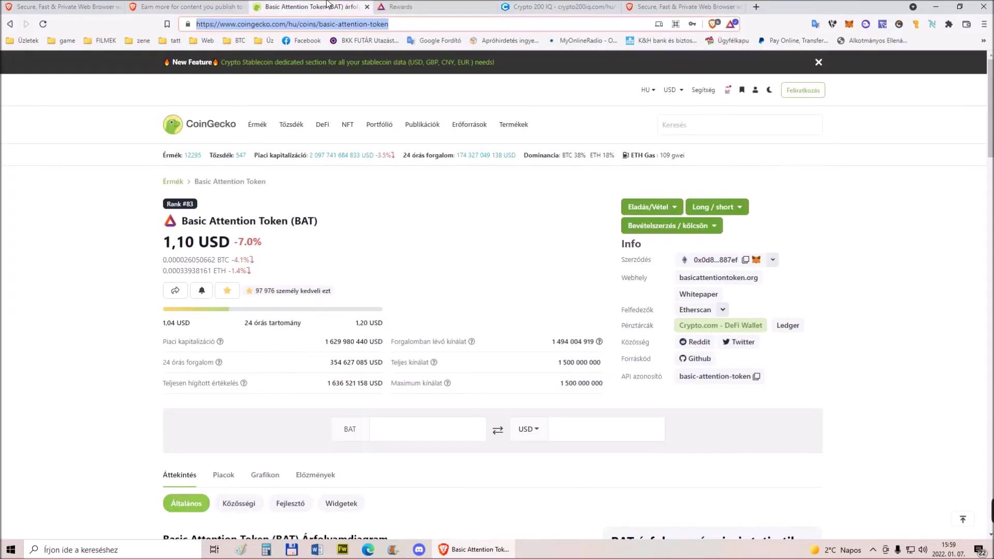
left_click(731, 25)
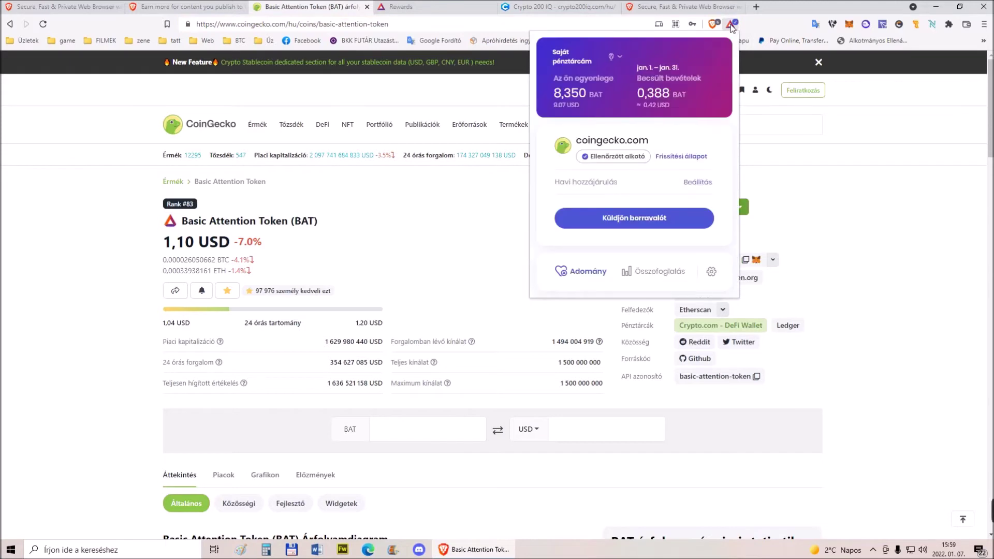
left_click(629, 219)
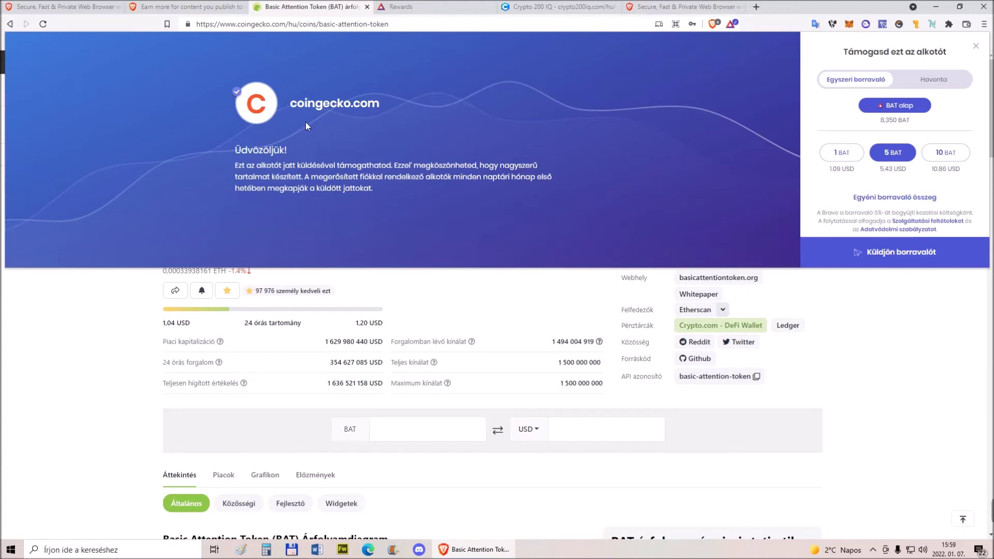
left_click(977, 49)
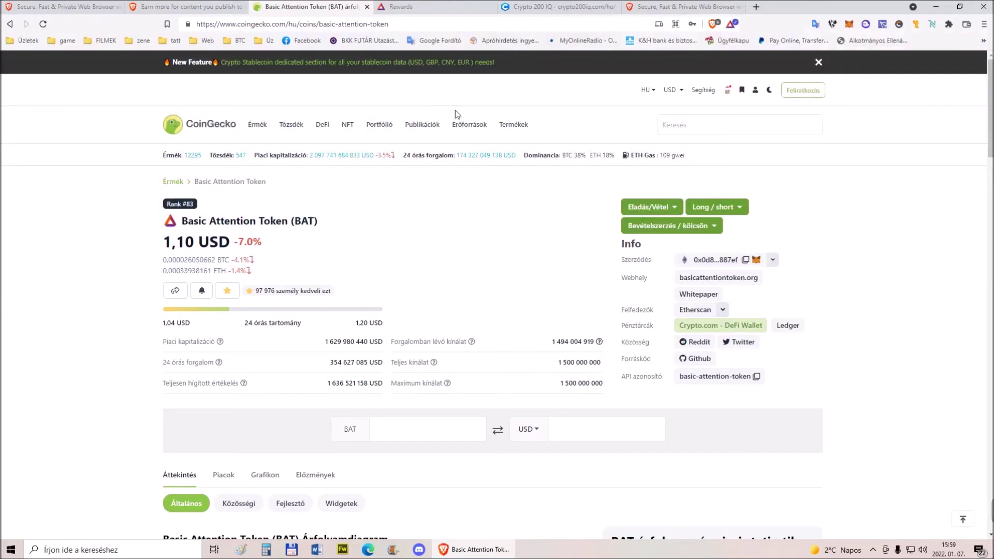
Return to the Brave jutalmak page and examine the account options of the Saját pénztárcám wallet
left_click(430, 8)
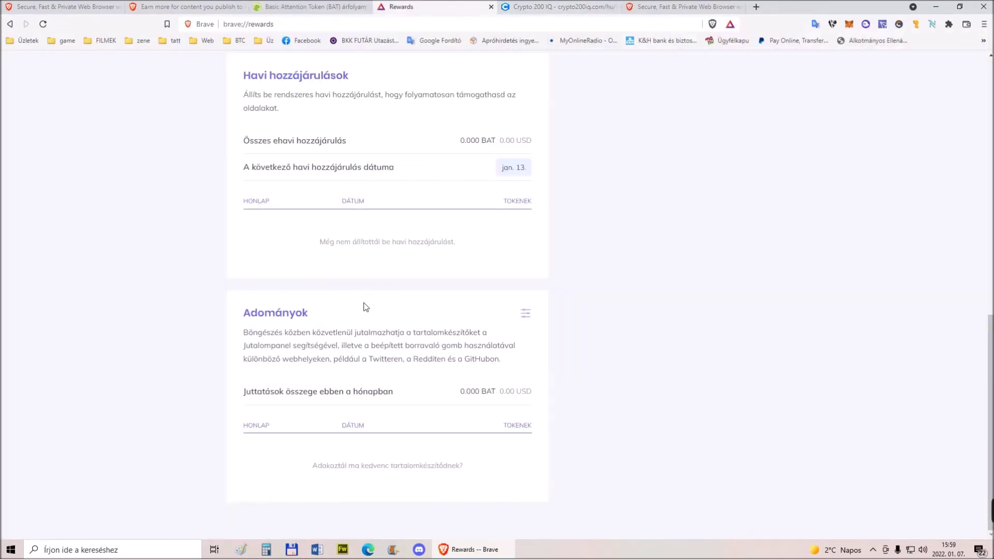
scroll(428, 321, "up", 8)
scroll(429, 318, "up", 4)
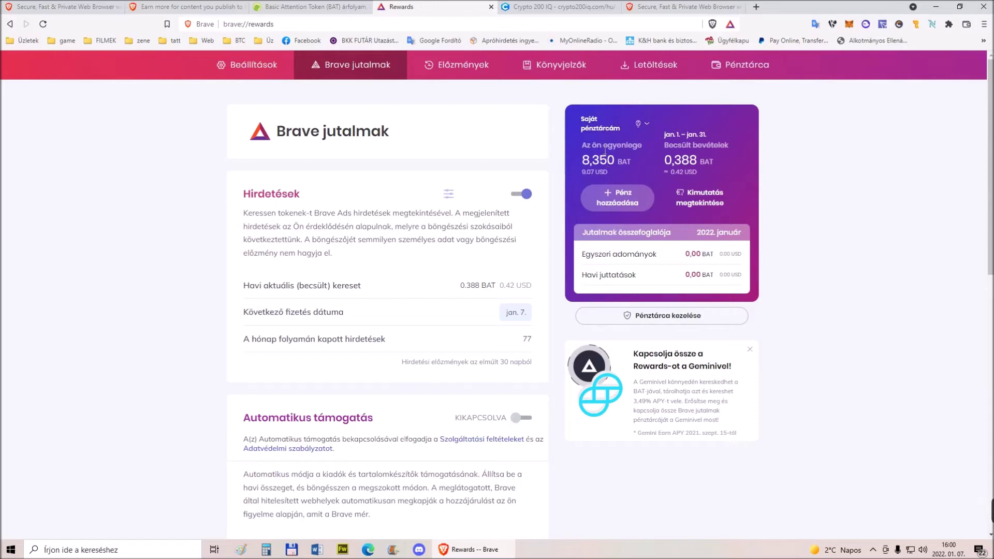
left_click(646, 124)
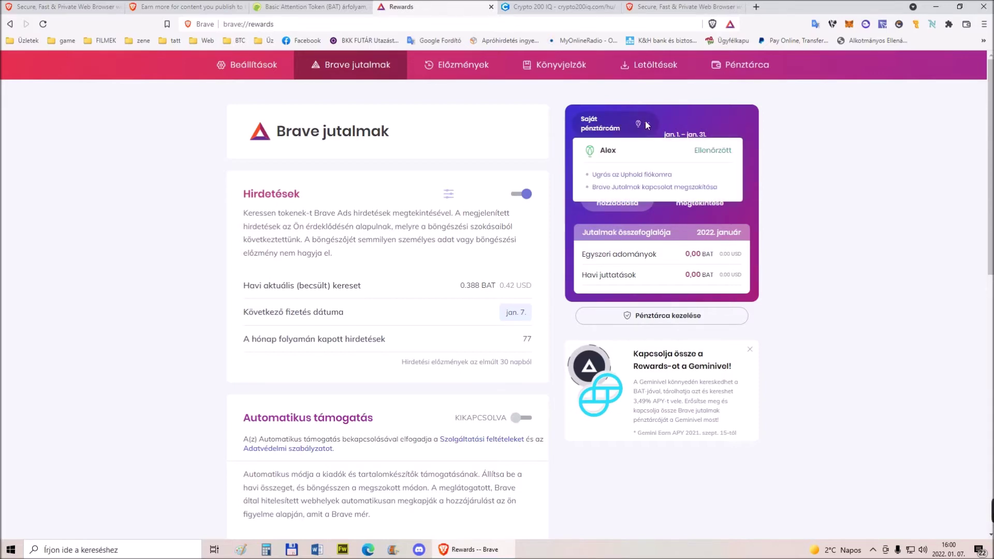
left_click(664, 108)
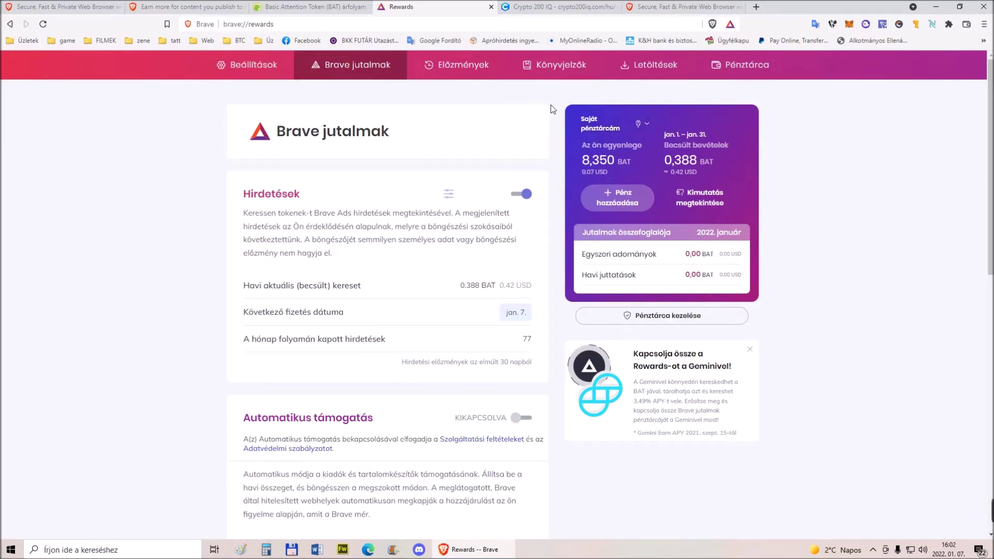
Replace the Rewards page with a new tab and review its Háttérkép, Brave Statisztikák and Népszerű Oldalak customization options
left_click(491, 11)
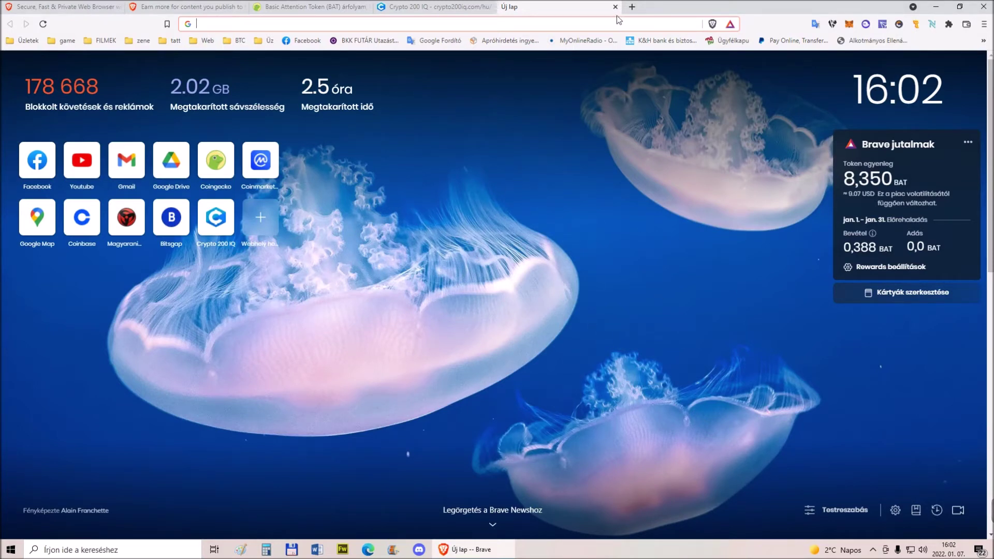
left_click(632, 7)
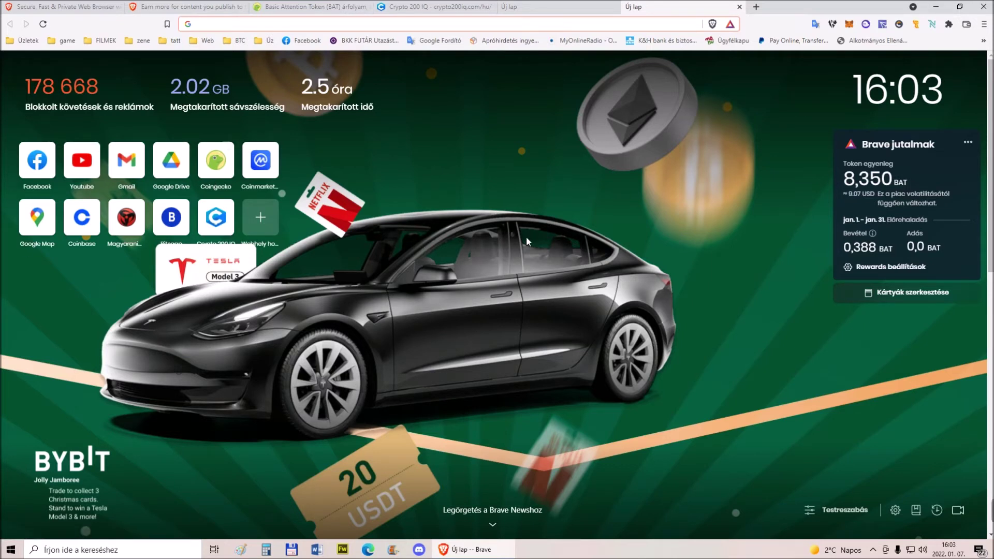
left_click(811, 512)
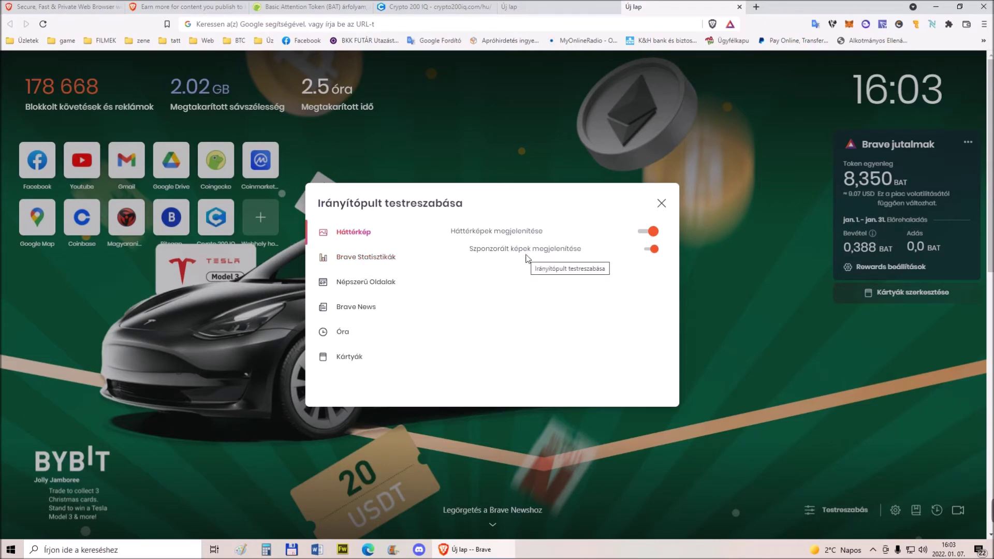
left_click(382, 258)
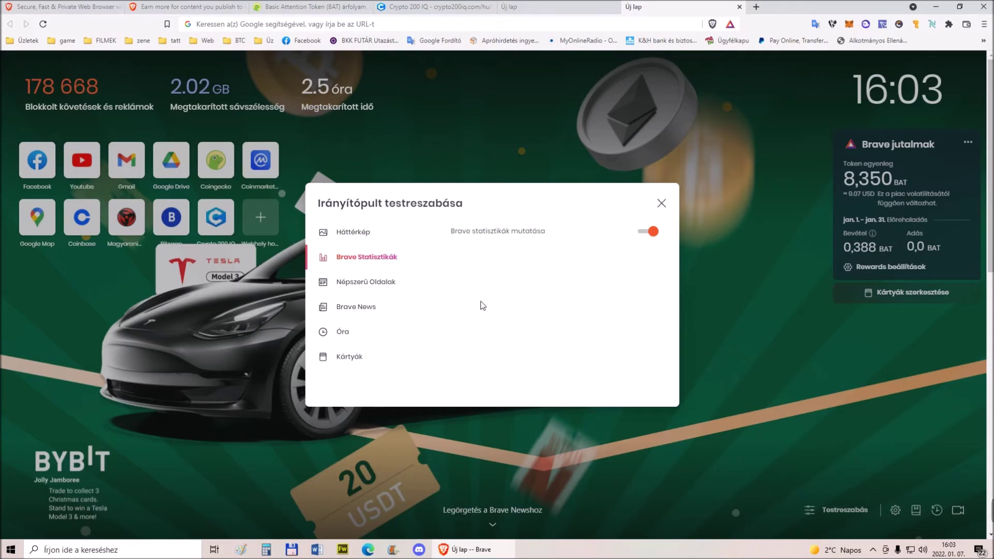
left_click(371, 283)
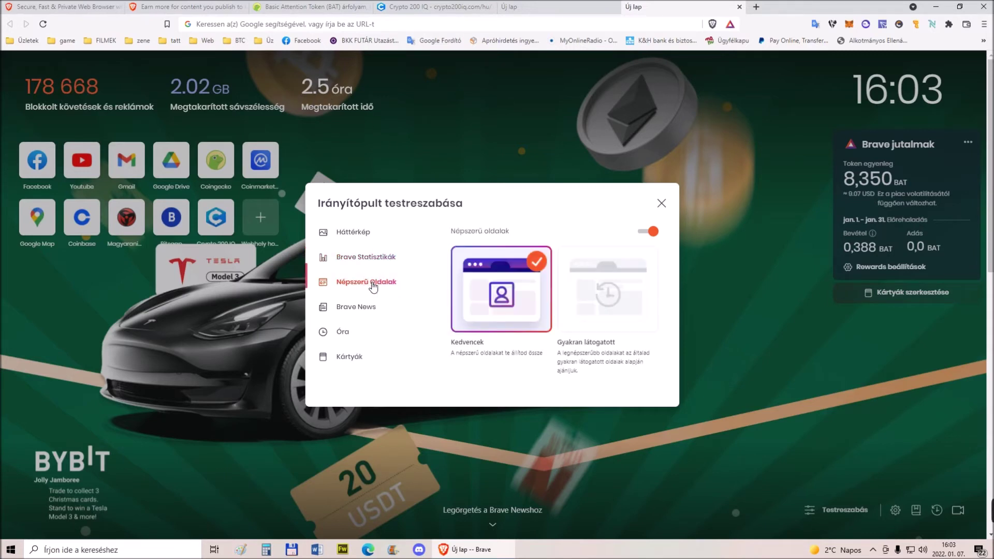